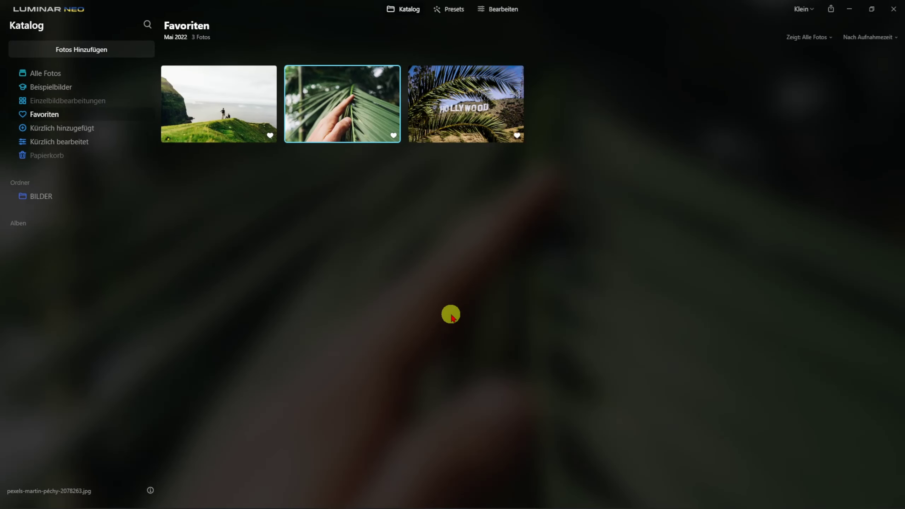
Step: Open the Hollywood sign photo from the favorites for editing
click(449, 127)
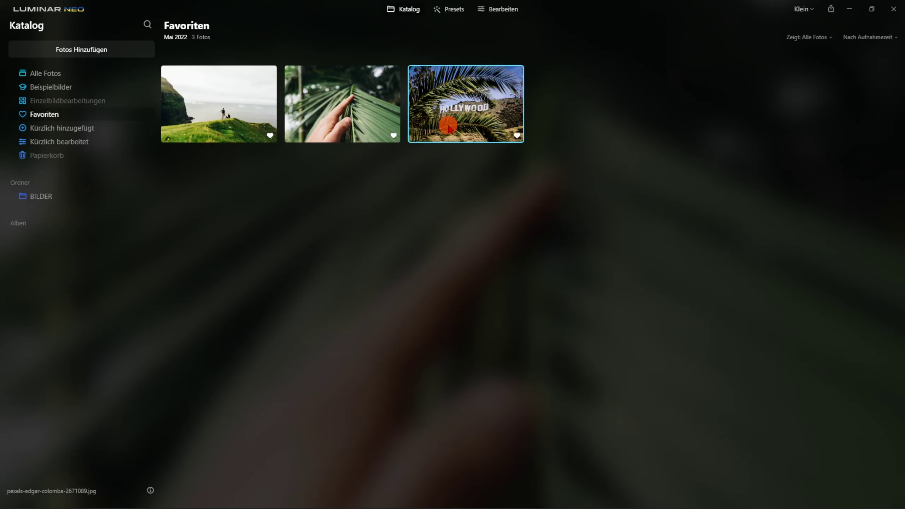
double_click(449, 127)
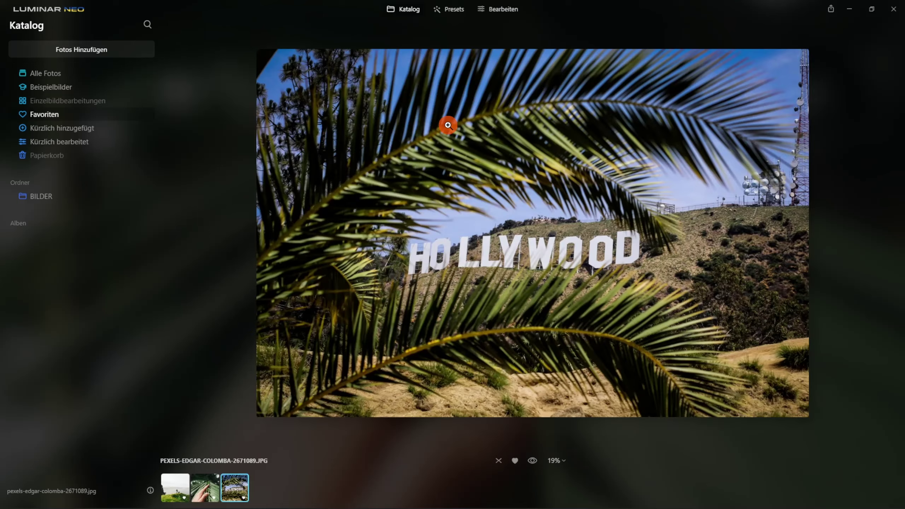
click(503, 11)
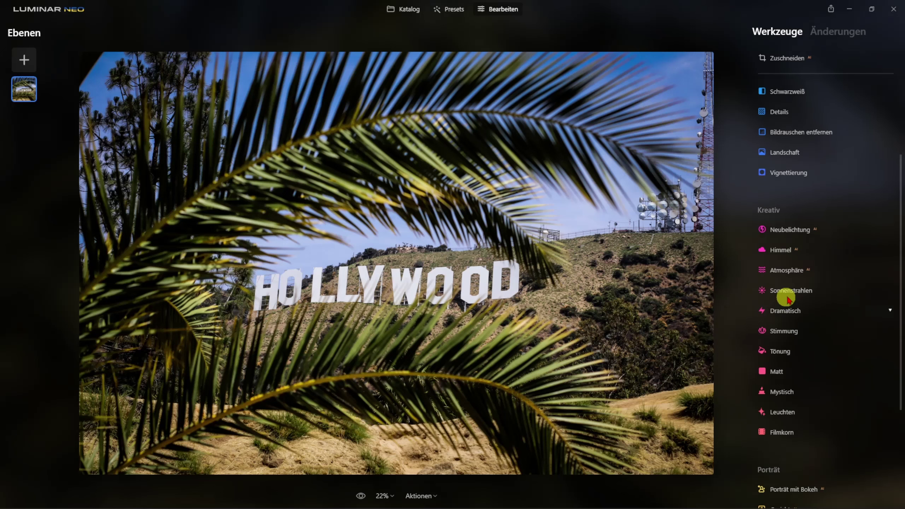
Step: In the Entwickeln tool, set Belichtung to 0,21, Intelligenter Kontrast to 30 and Schatten to 20
scroll(807, 269, up, 3)
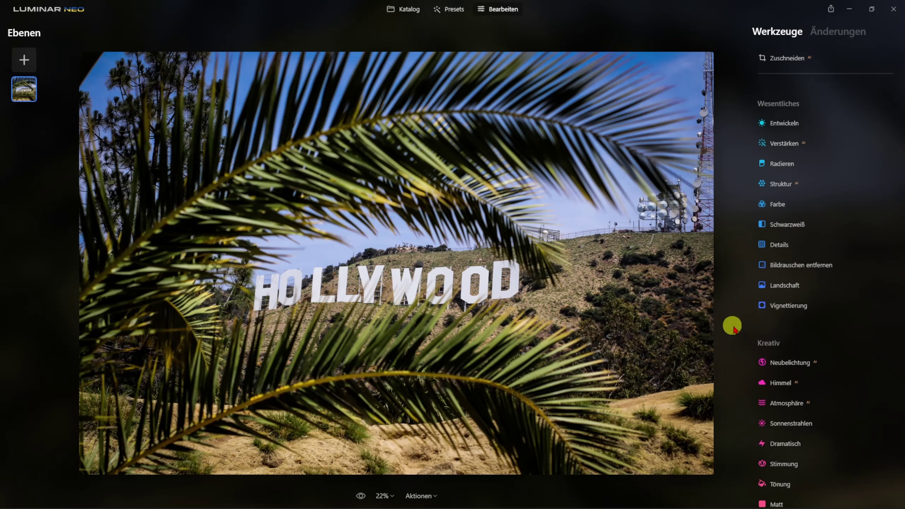
click(798, 125)
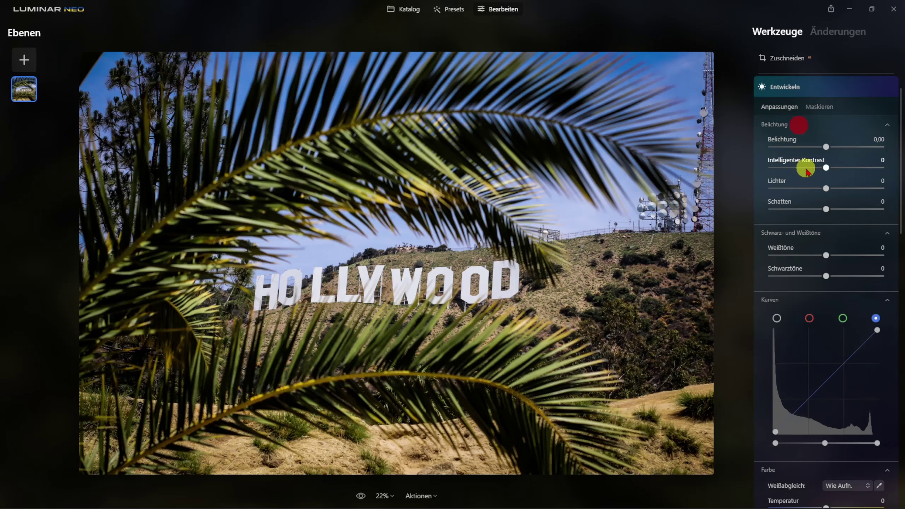
click(829, 148)
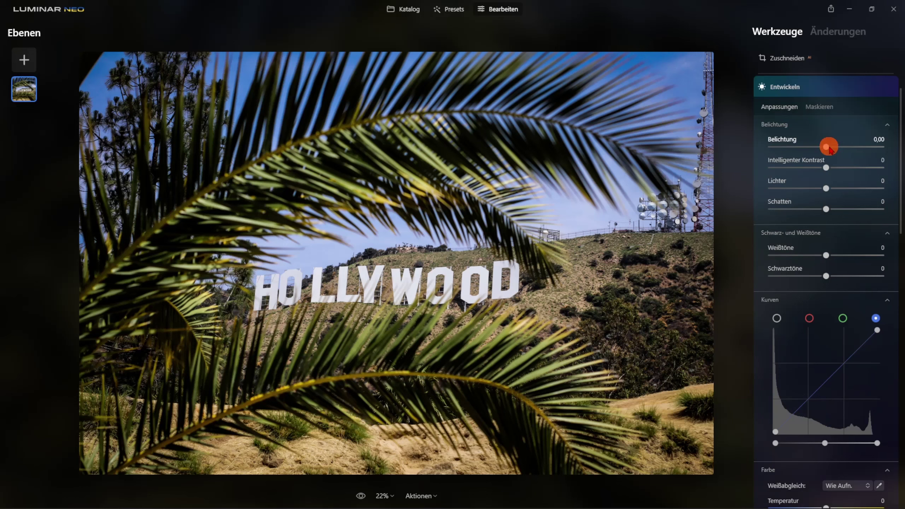
drag(828, 147, 831, 149)
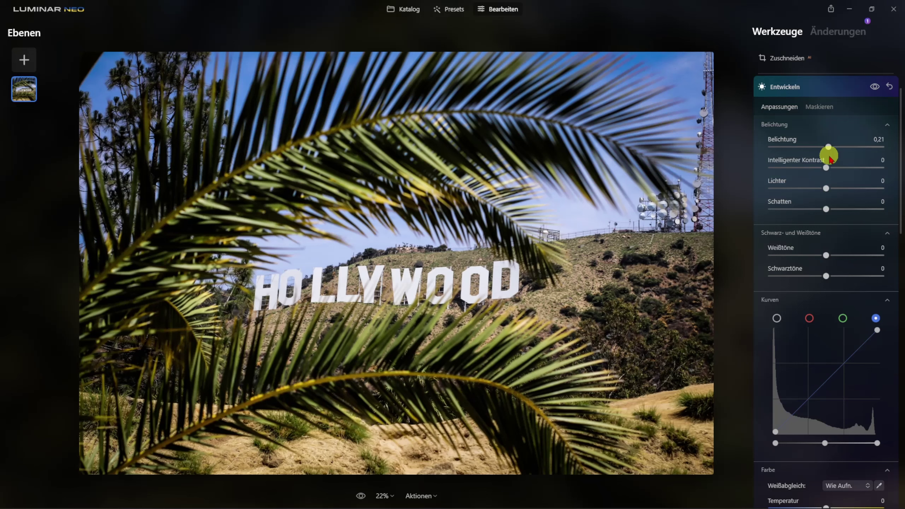
drag(826, 169, 845, 169)
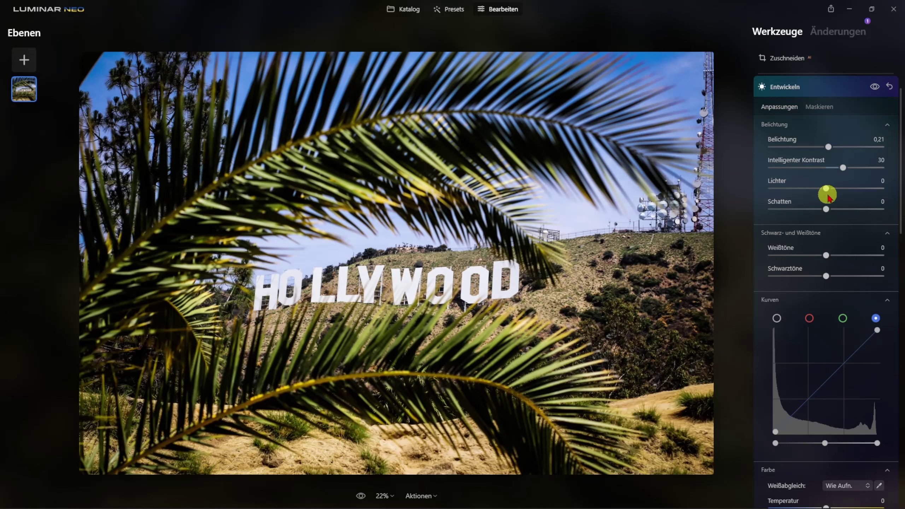
drag(824, 206, 840, 212)
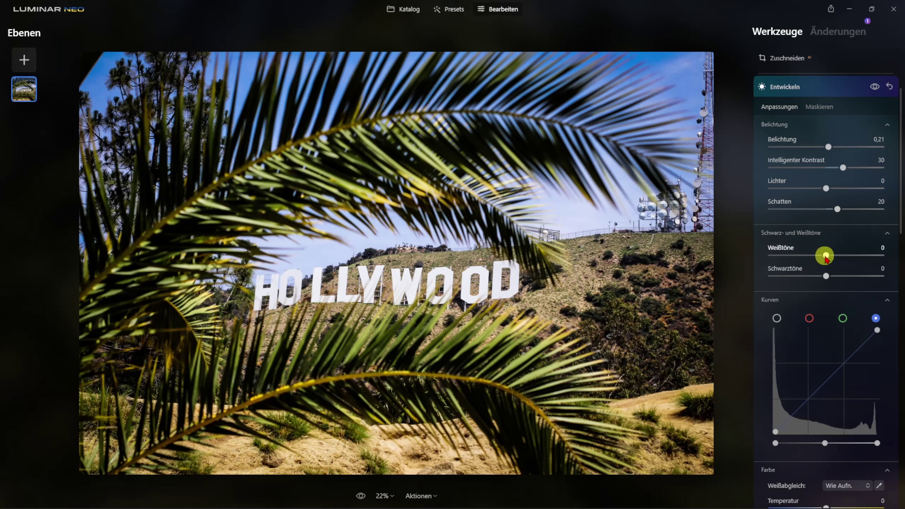
Step: Set Weißtöne to 20 and Schwarztöne to -30
drag(826, 257, 838, 258)
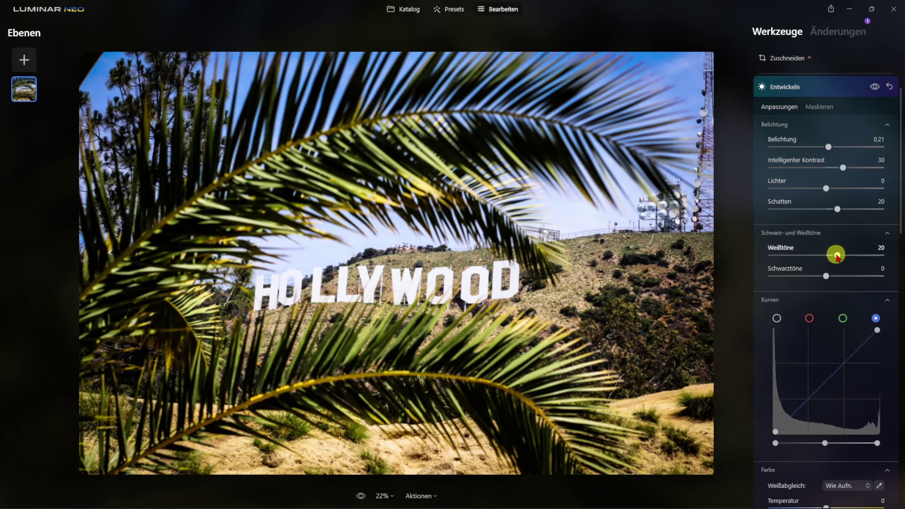
click(826, 276)
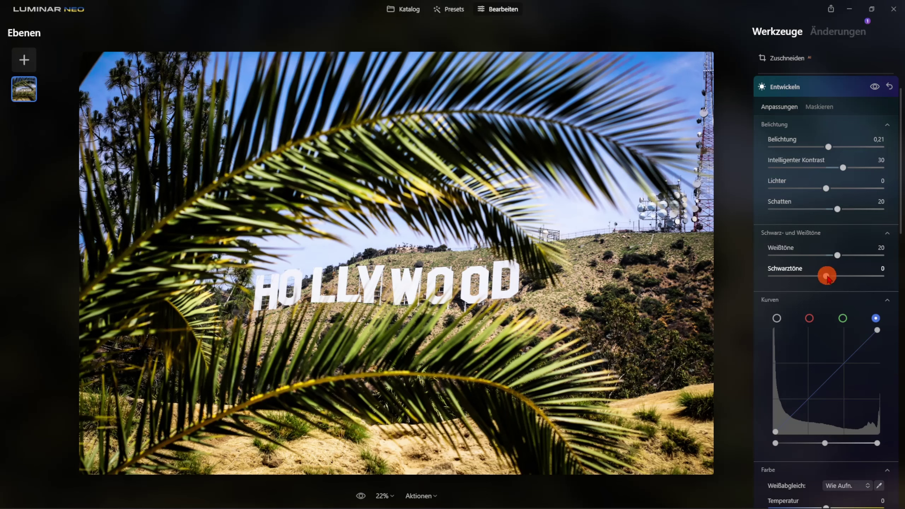
drag(827, 278, 810, 281)
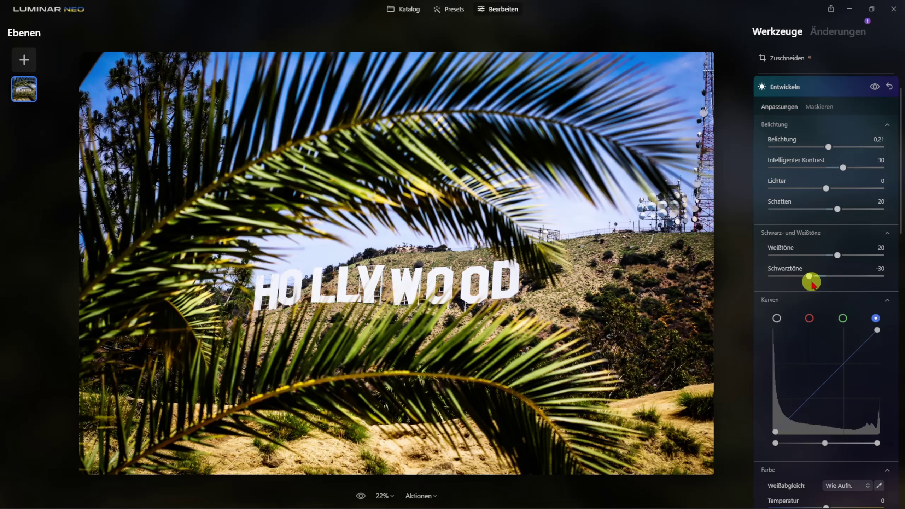
Step: Shape the white master curve into a soft S, with a slightly lowered top endpoint, an upper anchor point and a pulled-down lower point
scroll(817, 286, down, 3)
scroll(818, 287, down, 2)
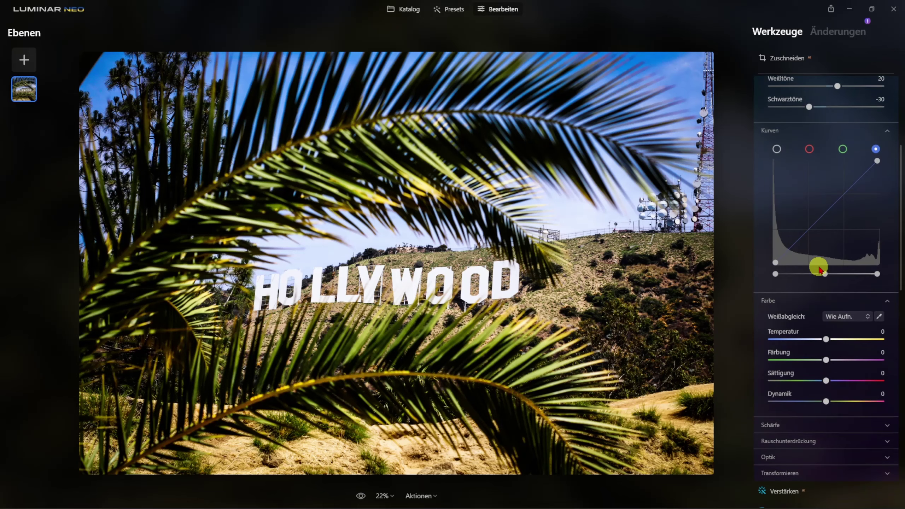
click(842, 148)
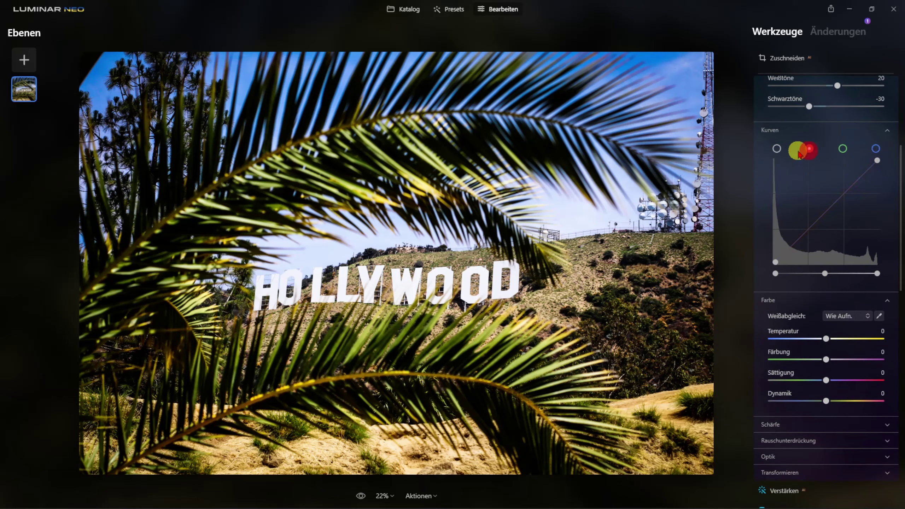
click(777, 148)
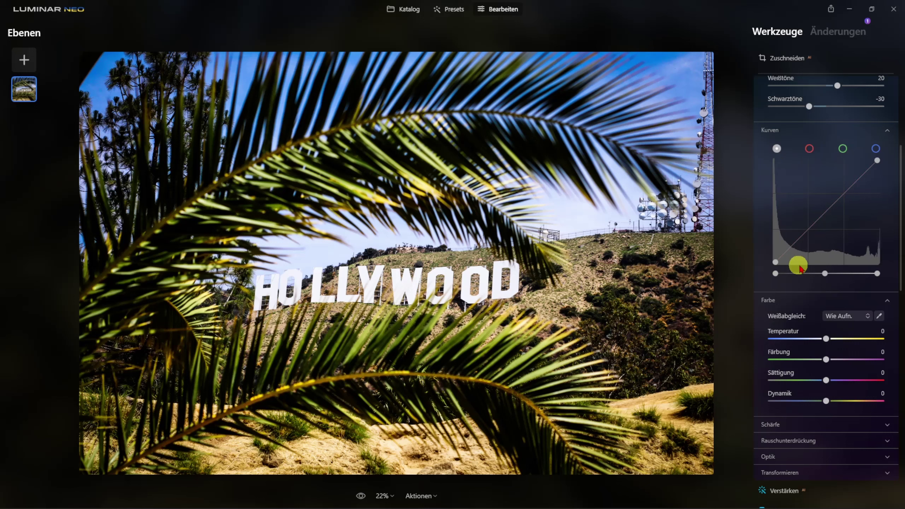
click(877, 163)
drag(878, 164, 877, 165)
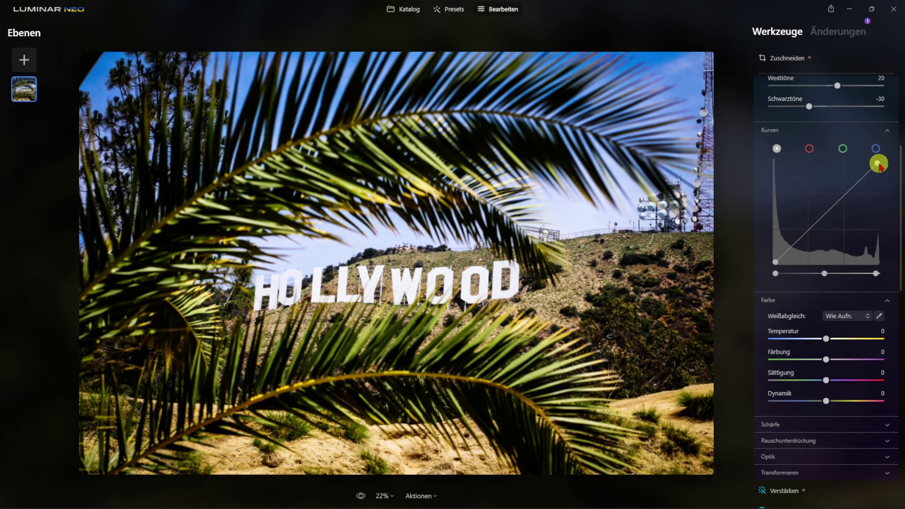
click(845, 196)
drag(845, 196, 846, 195)
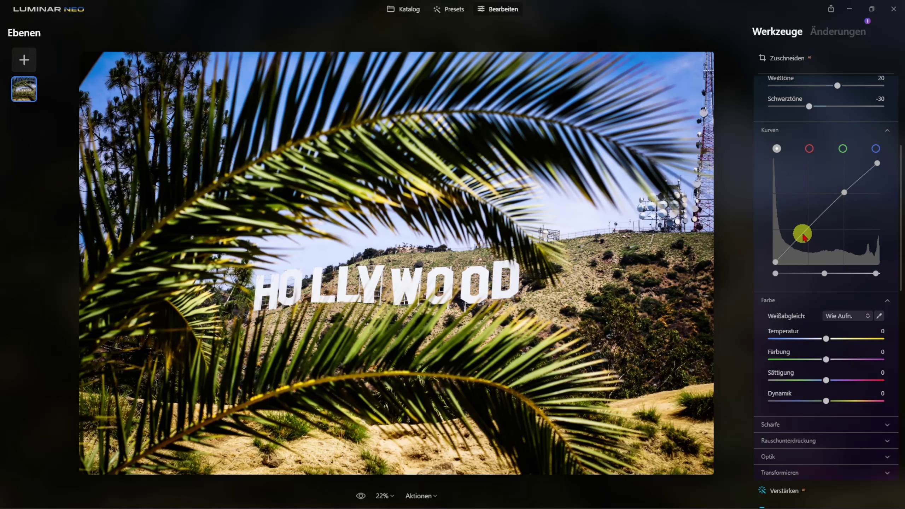
drag(809, 231, 811, 238)
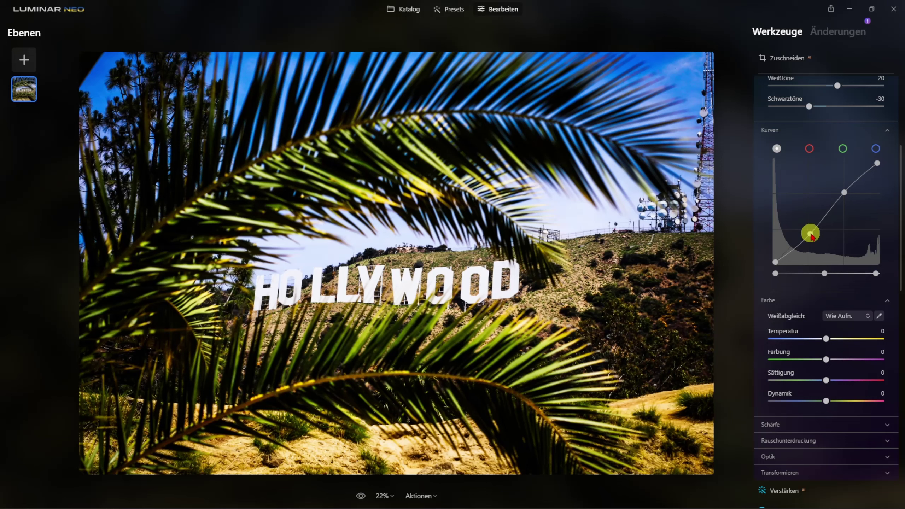
Step: Shift the top endpoint of the blue channel curve slightly inward to strengthen the blue highlights
click(809, 149)
click(843, 149)
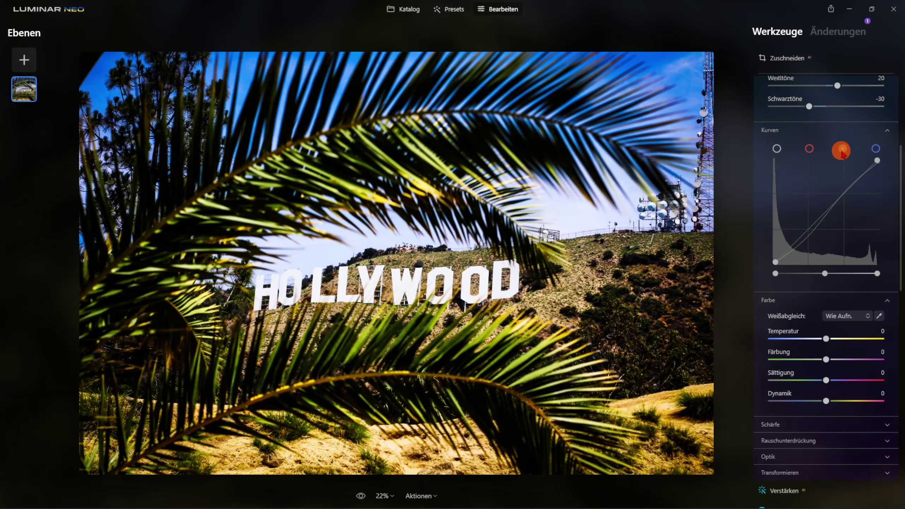
click(874, 151)
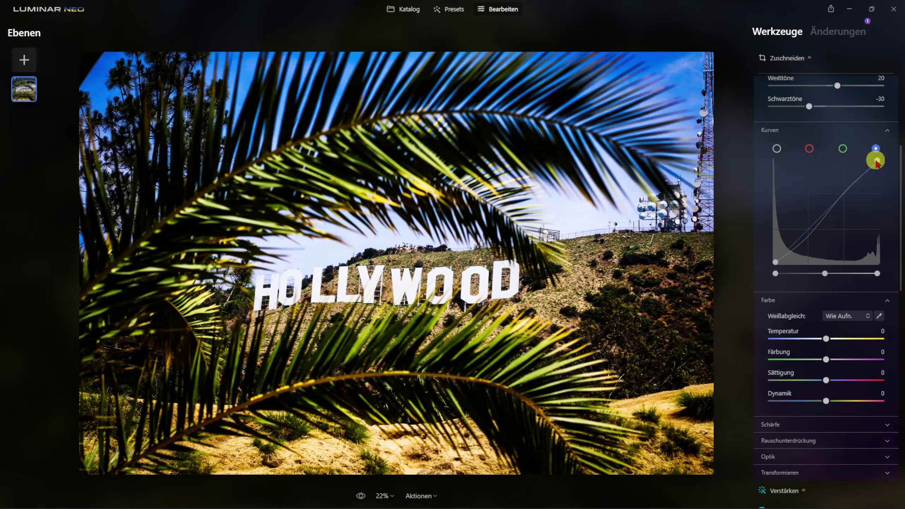
drag(877, 164, 874, 163)
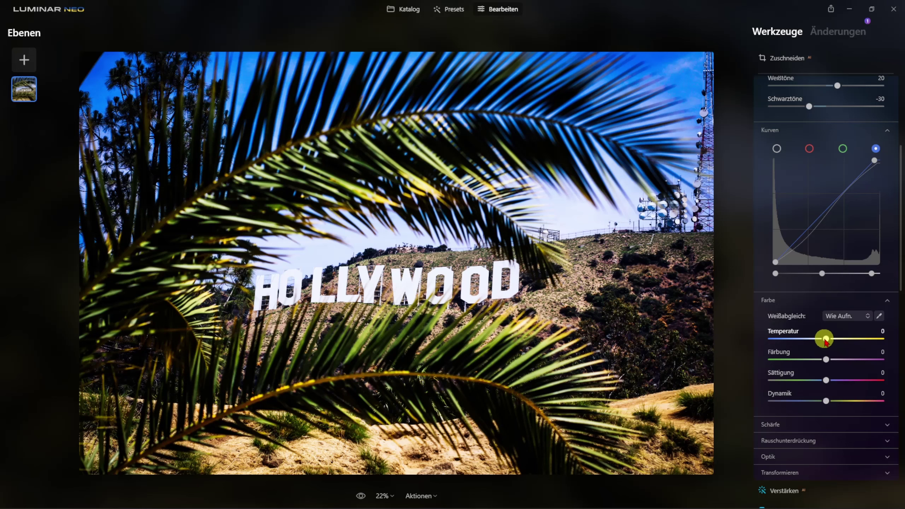
Step: Set the color values to Temperatur -5, Färbung 4, Sättigung 30 and Dynamik -20
drag(825, 341, 823, 341)
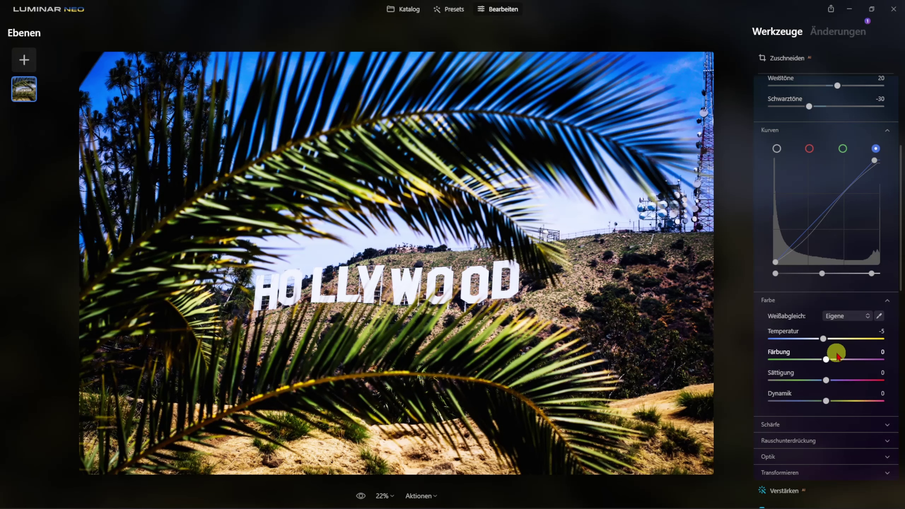
click(826, 360)
drag(826, 360, 828, 360)
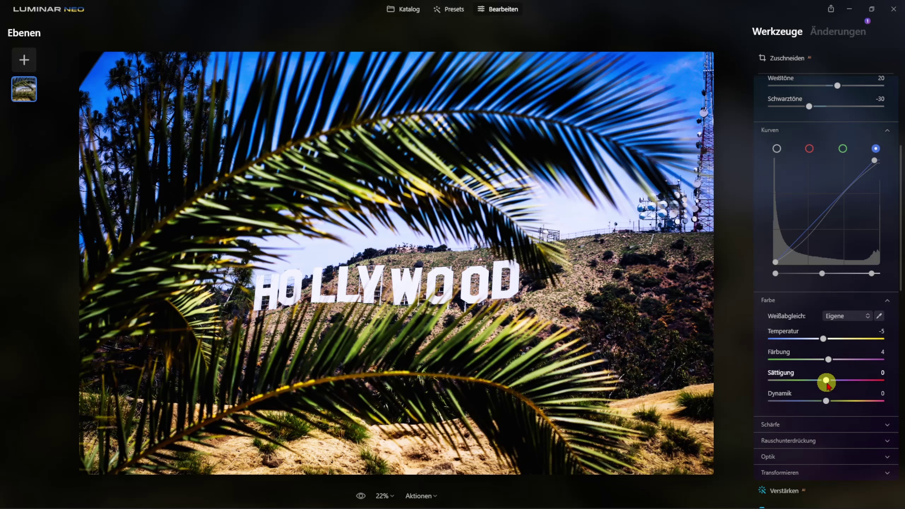
drag(828, 382, 843, 389)
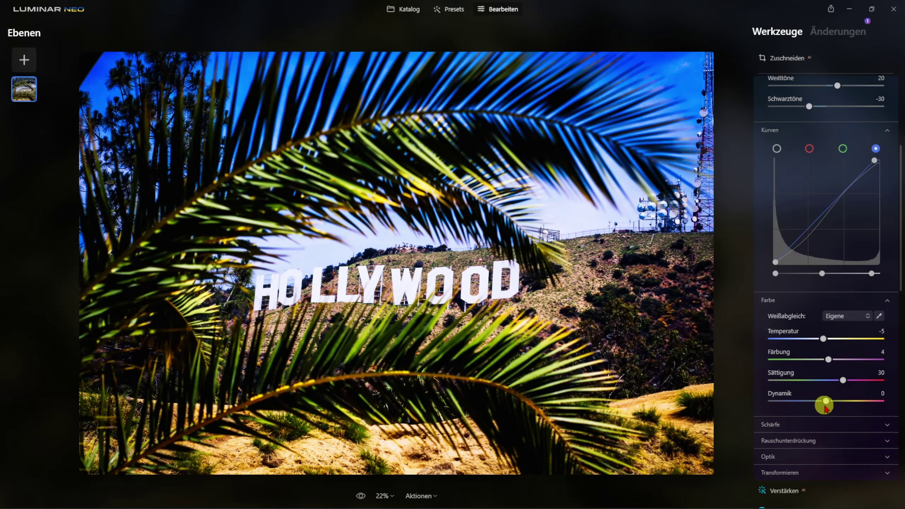
drag(825, 407, 815, 402)
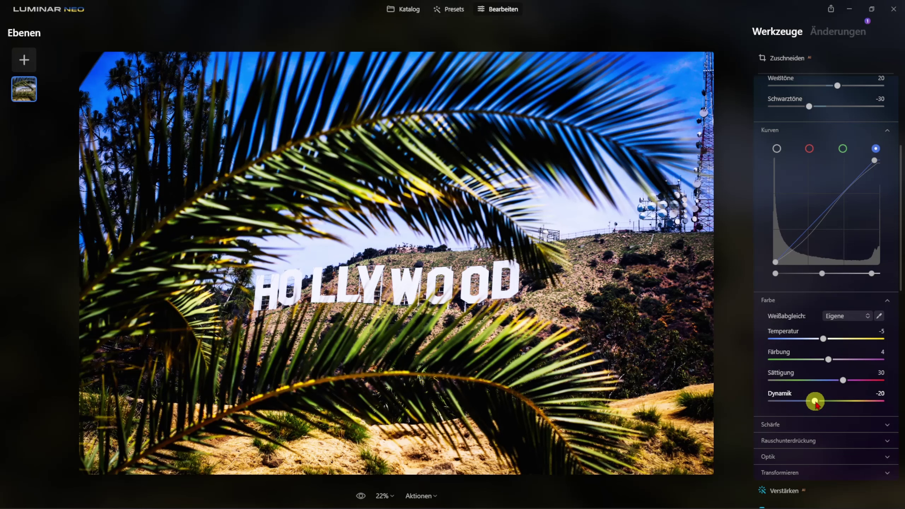
Step: In the Farbe tool's HSL hue settings, set Orange to -10 and Gelb to -70
scroll(820, 395, up, 6)
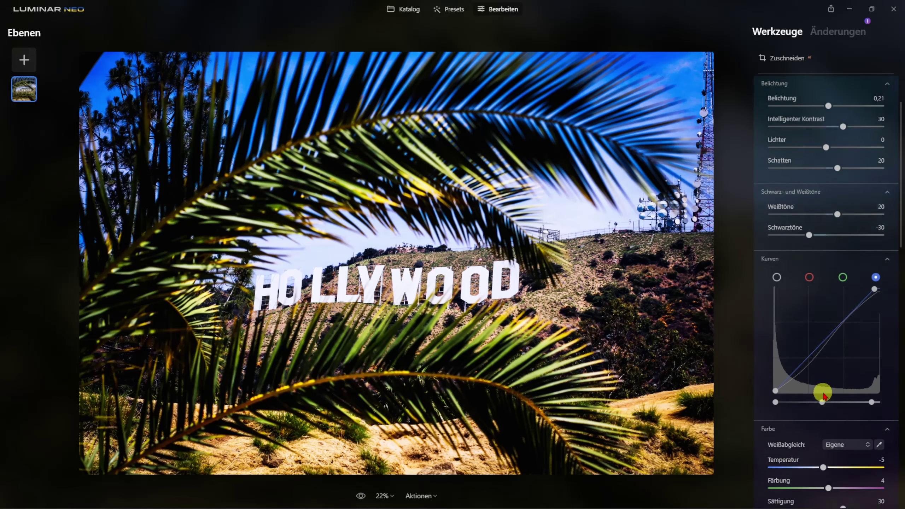
click(806, 132)
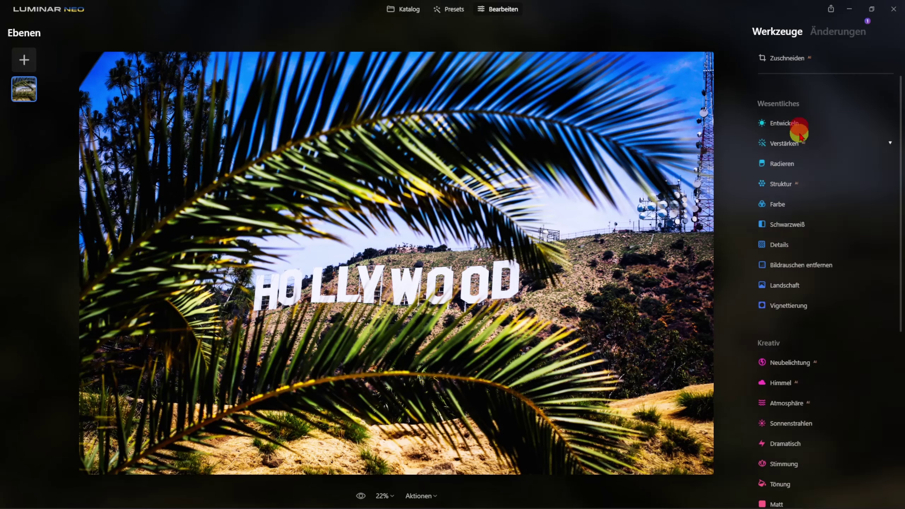
click(785, 206)
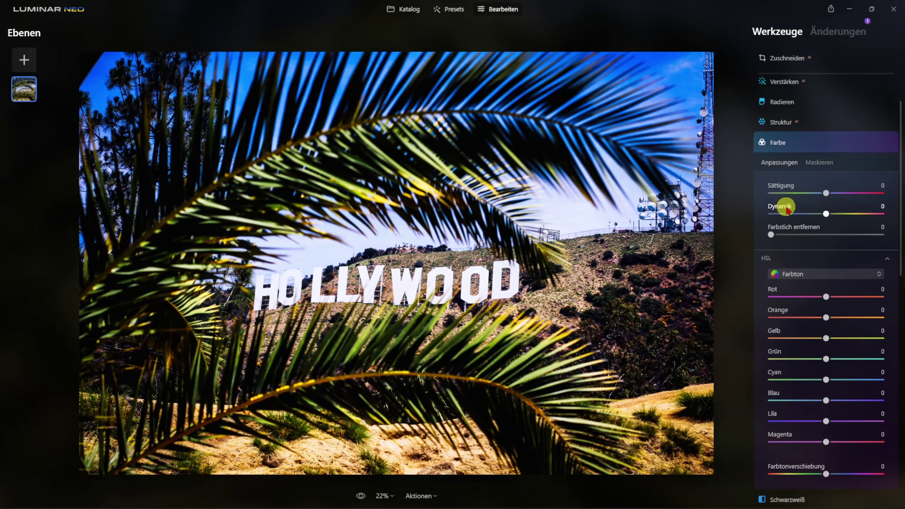
scroll(805, 274, down, 3)
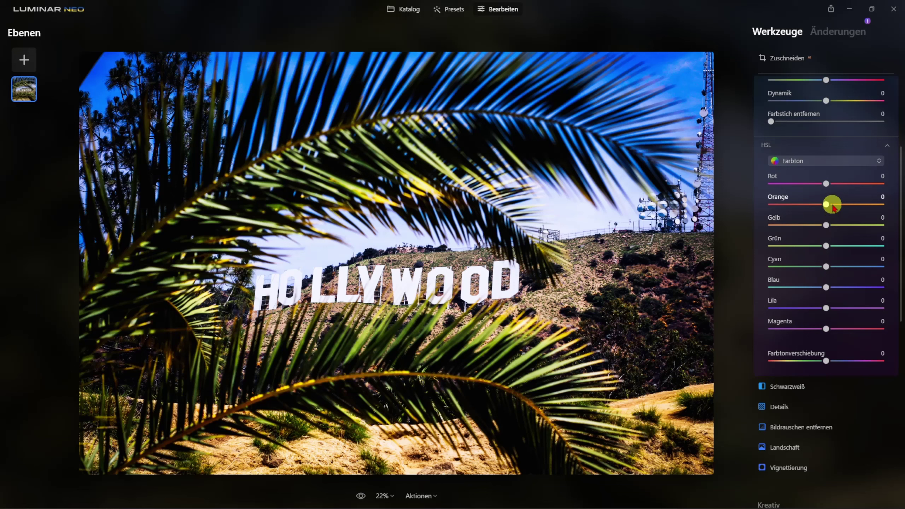
drag(826, 206, 821, 208)
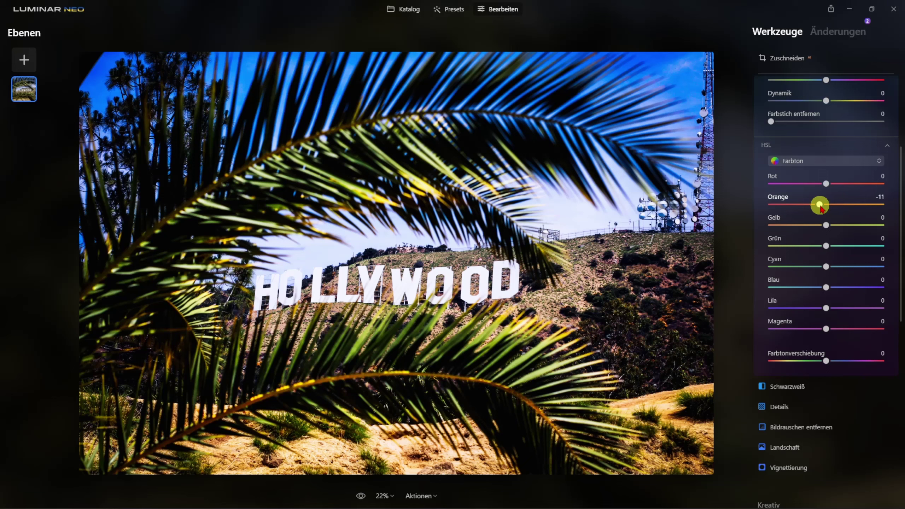
click(826, 225)
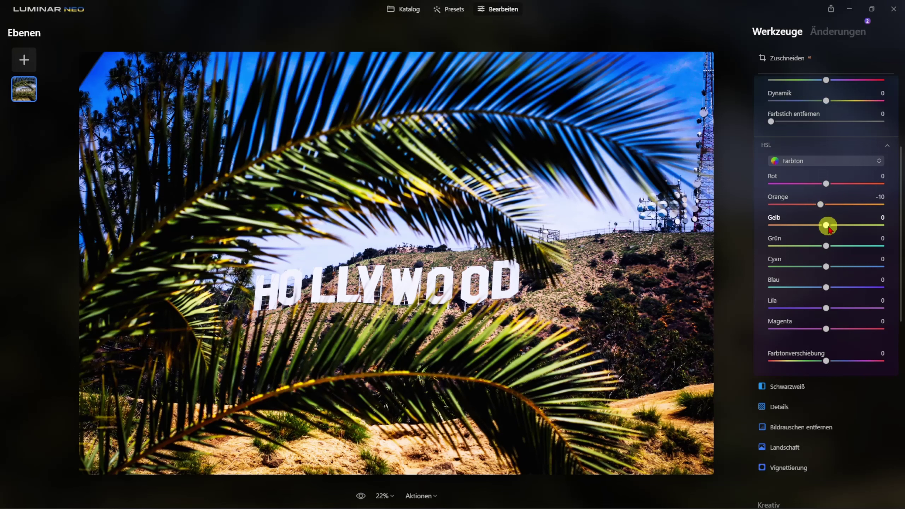
drag(827, 230, 789, 231)
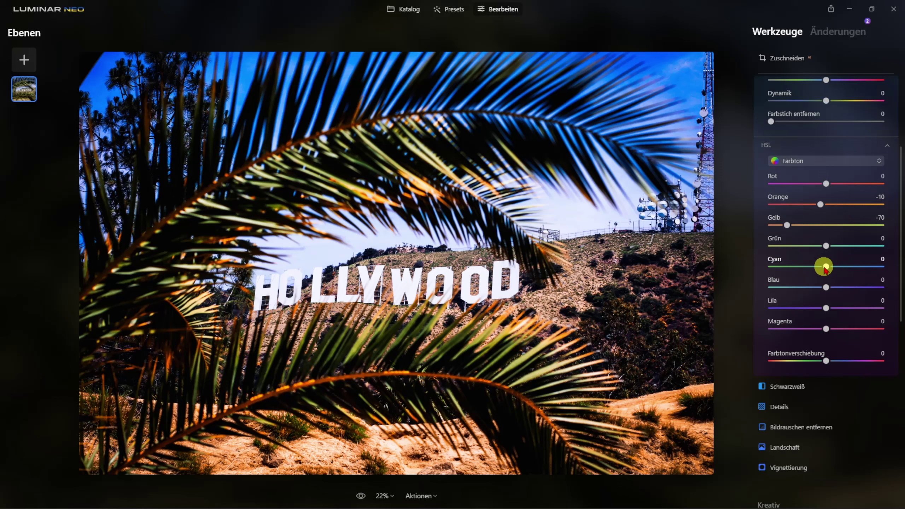
Step: Set the HSL hue of Cyan to 70 and of Blau to -20
drag(825, 269, 864, 269)
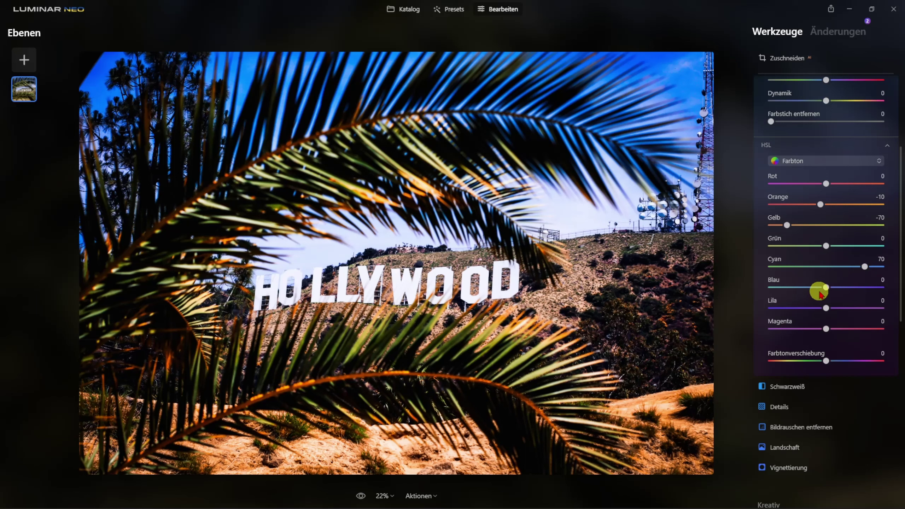
click(821, 291)
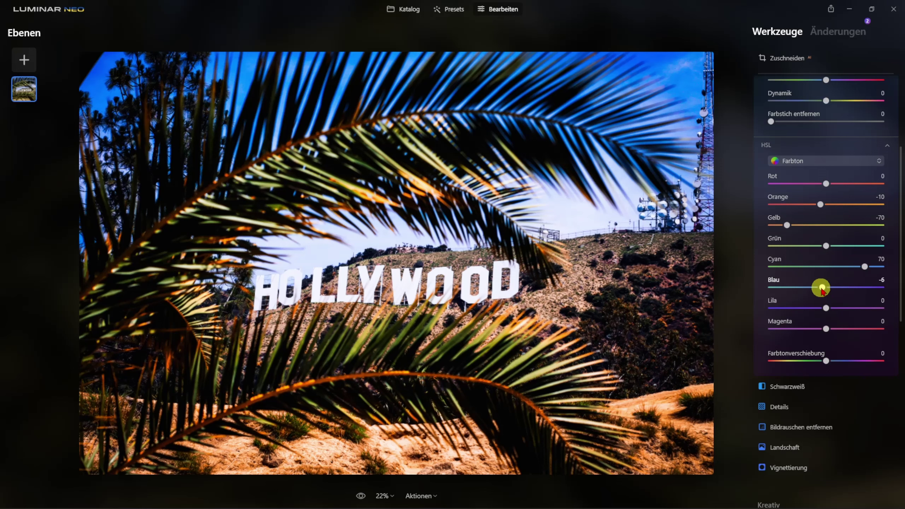
drag(821, 290, 816, 292)
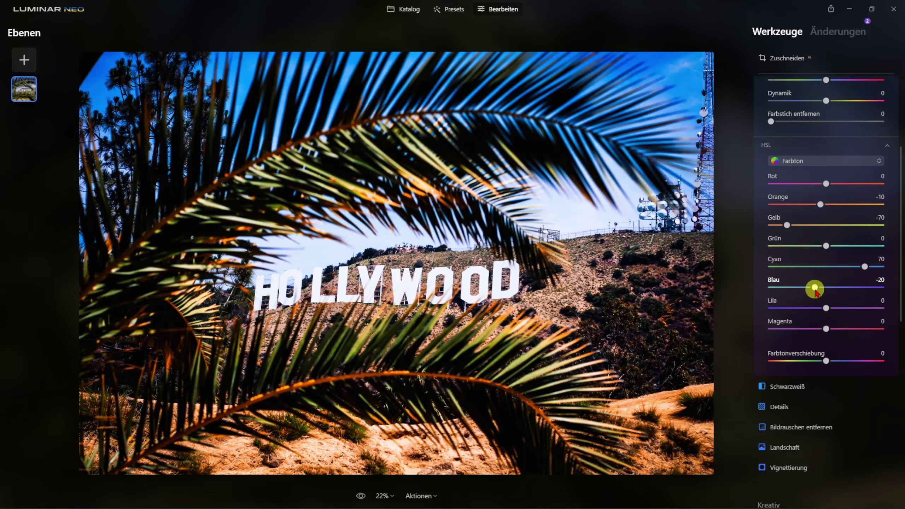
Step: In the HSL saturation (Sättigung) settings of the Farbe tool, set Orange to 10 and Gelb to -30
click(795, 161)
click(792, 193)
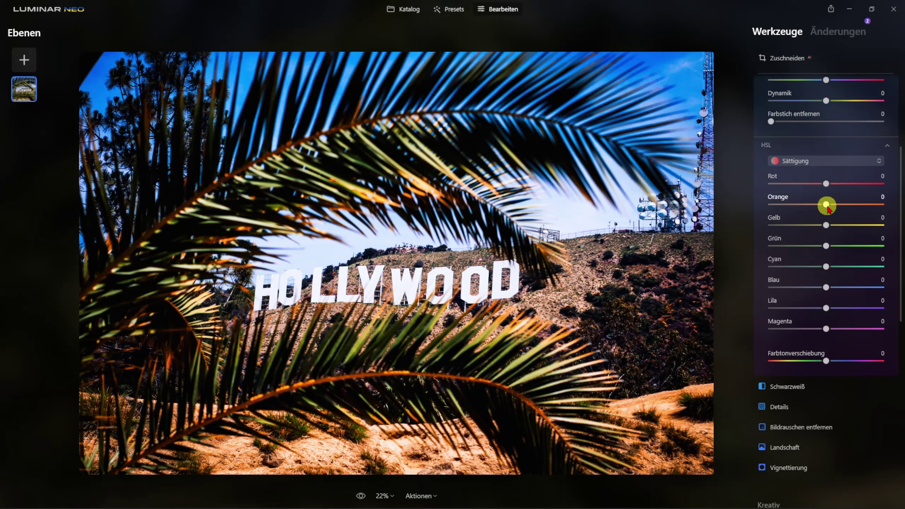
drag(827, 206, 829, 206)
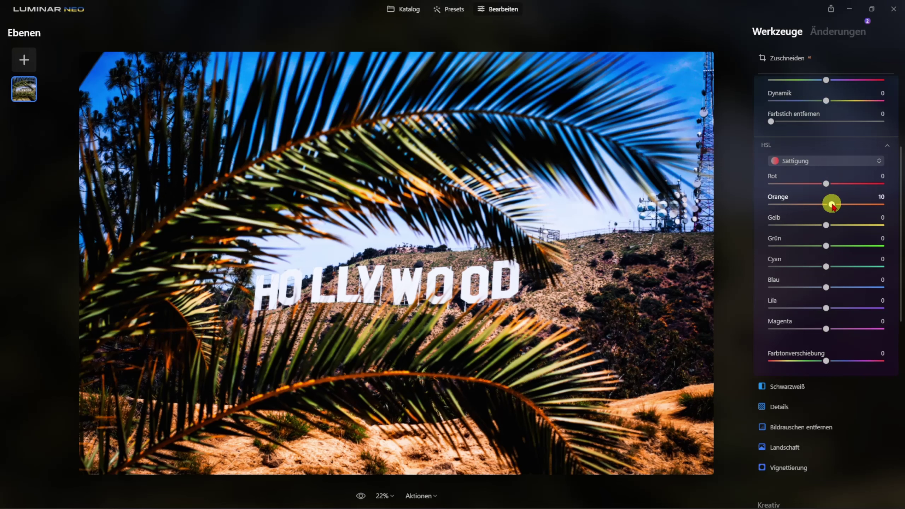
click(826, 226)
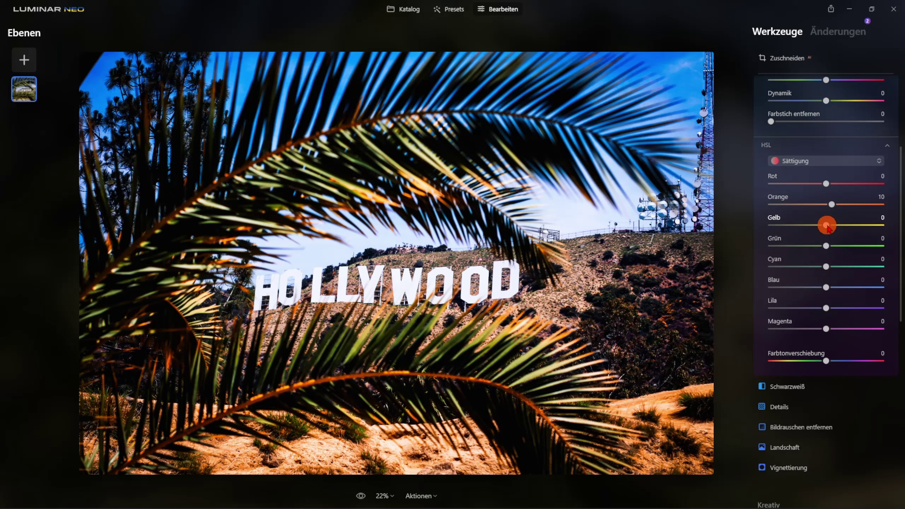
drag(827, 225, 808, 225)
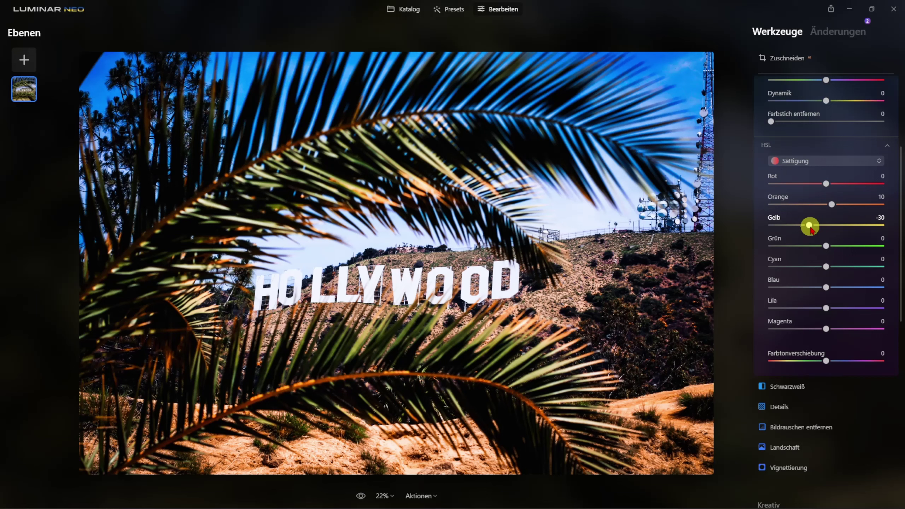
Step: Reduce the HSL saturation of Grün to -70 and of Cyan to -80
click(826, 246)
drag(827, 250, 821, 248)
drag(811, 247, 803, 248)
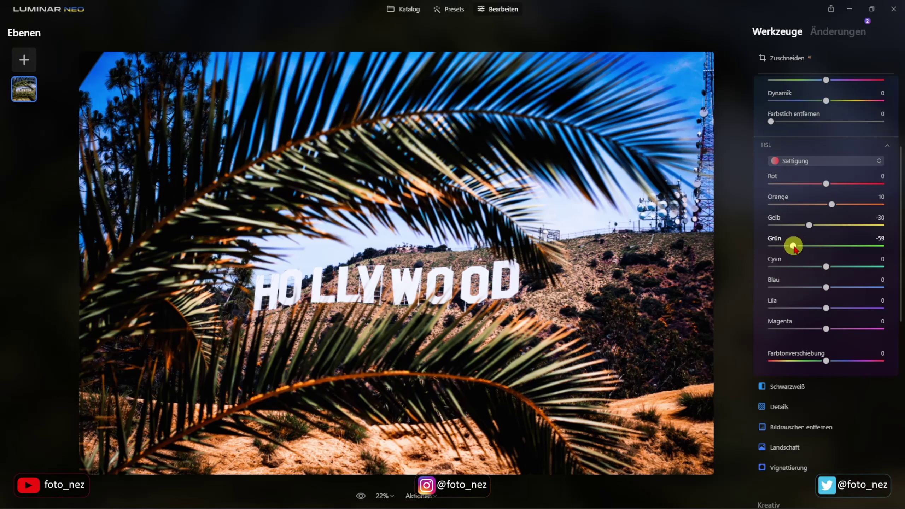
drag(793, 248, 788, 248)
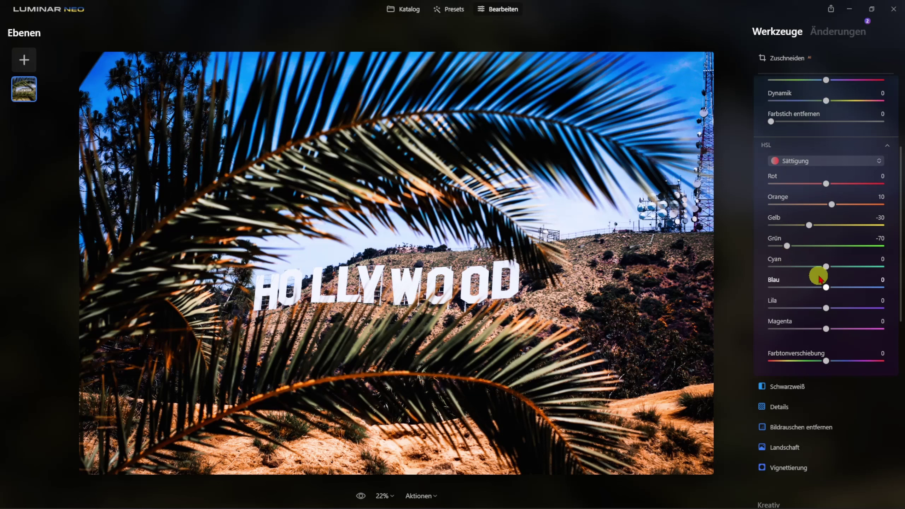
drag(826, 266, 786, 267)
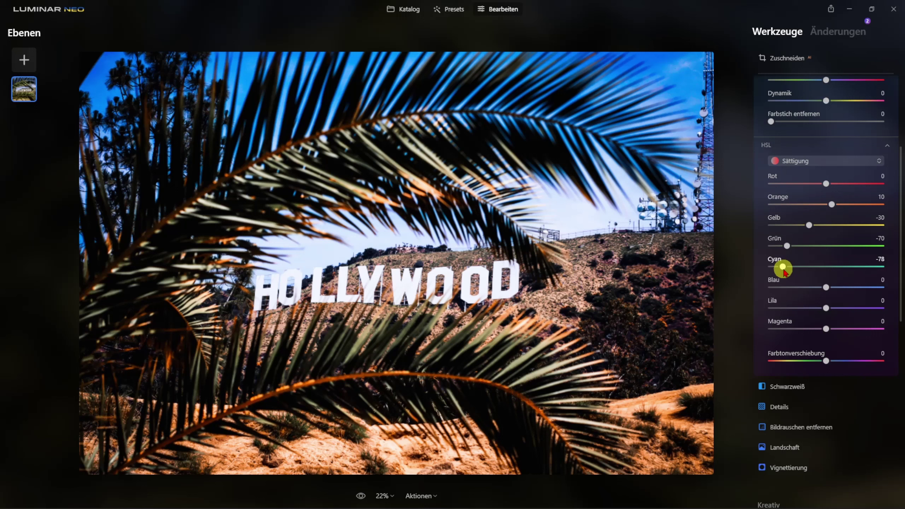
drag(783, 267, 781, 267)
drag(780, 267, 781, 267)
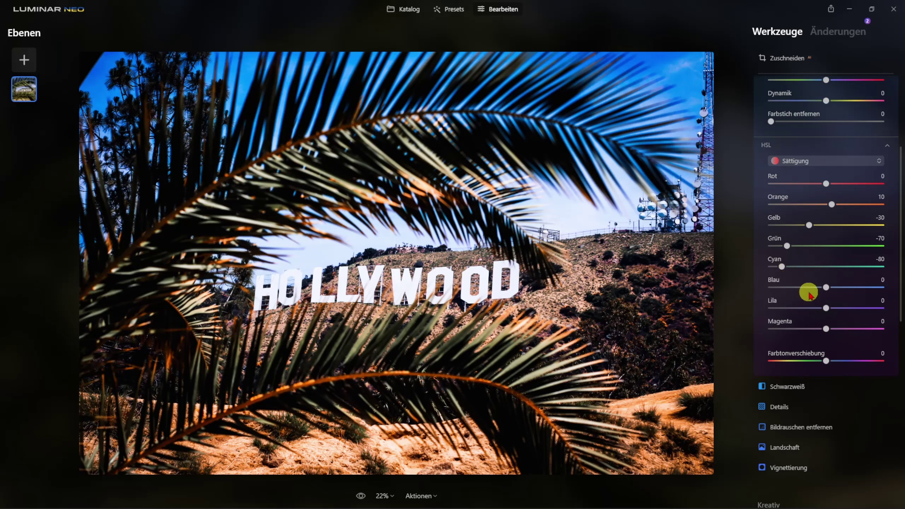
Step: Set the HSL saturation of Blau to -80 and of both Lila and Magenta to -100
drag(826, 291, 786, 291)
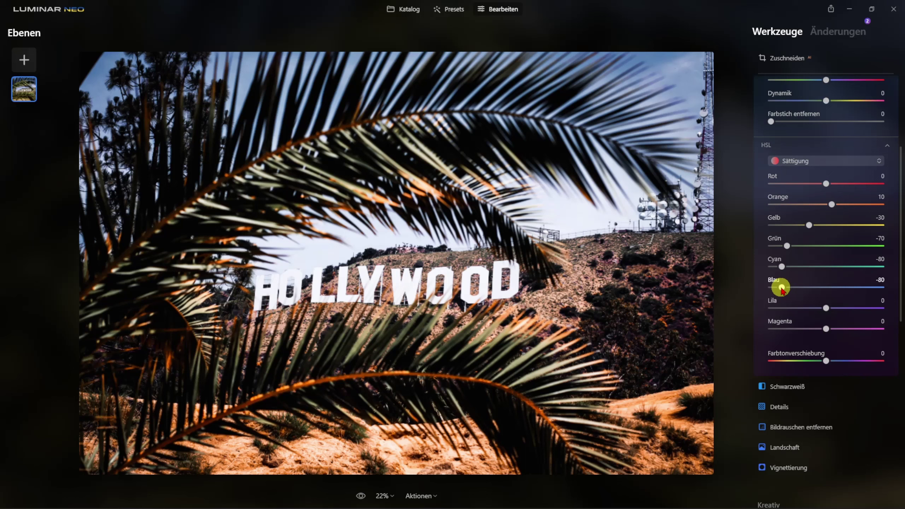
click(825, 308)
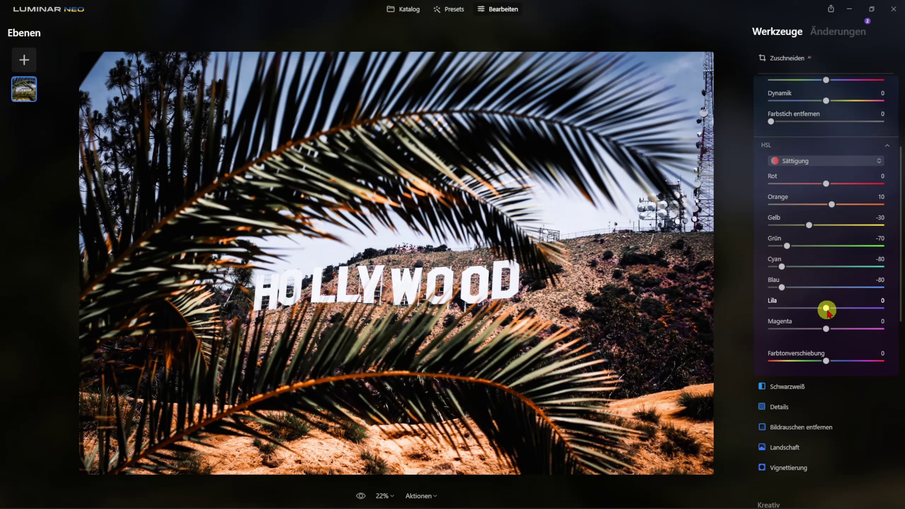
click(826, 309)
drag(826, 310, 760, 309)
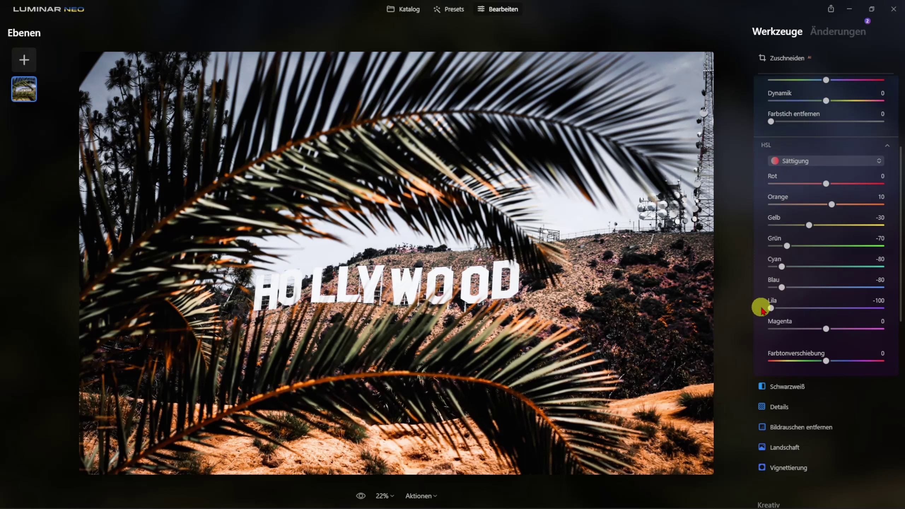
click(826, 329)
drag(827, 332, 766, 327)
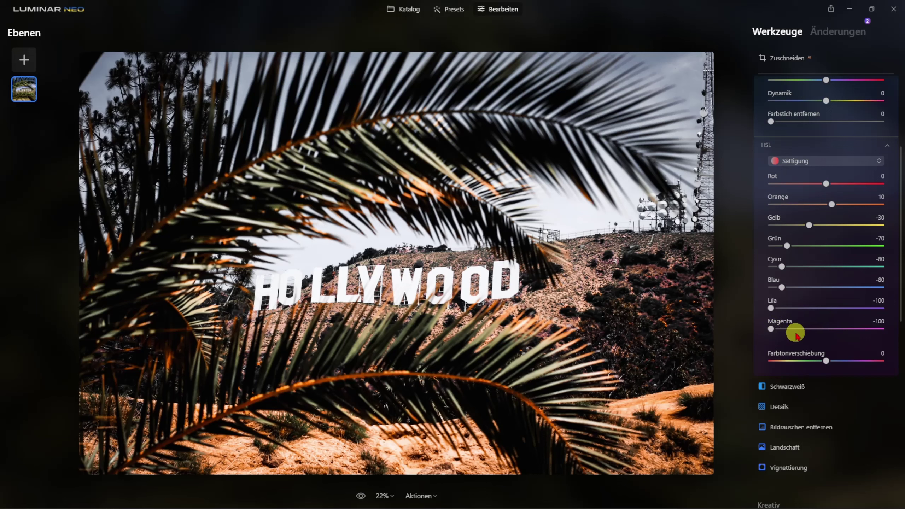
Step: In the HSL Luminanz settings, set Orange to 10 and Grün to -20
click(799, 161)
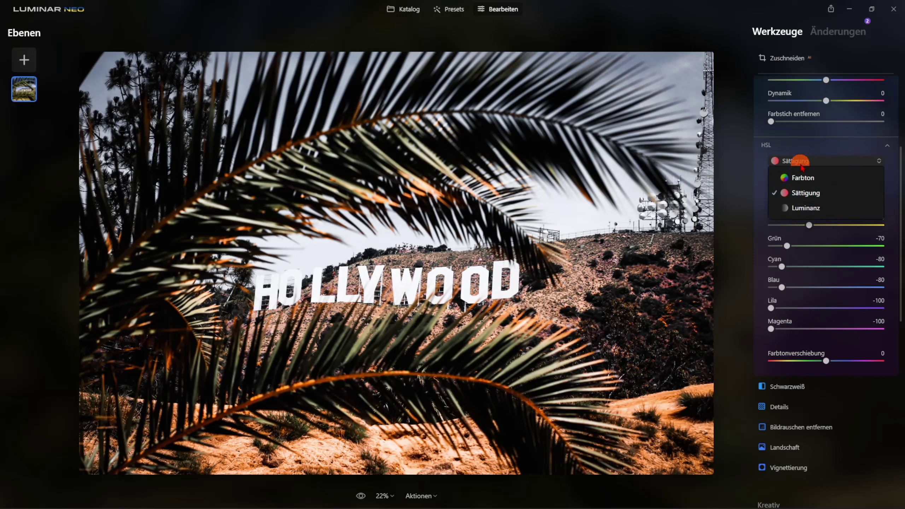
click(804, 210)
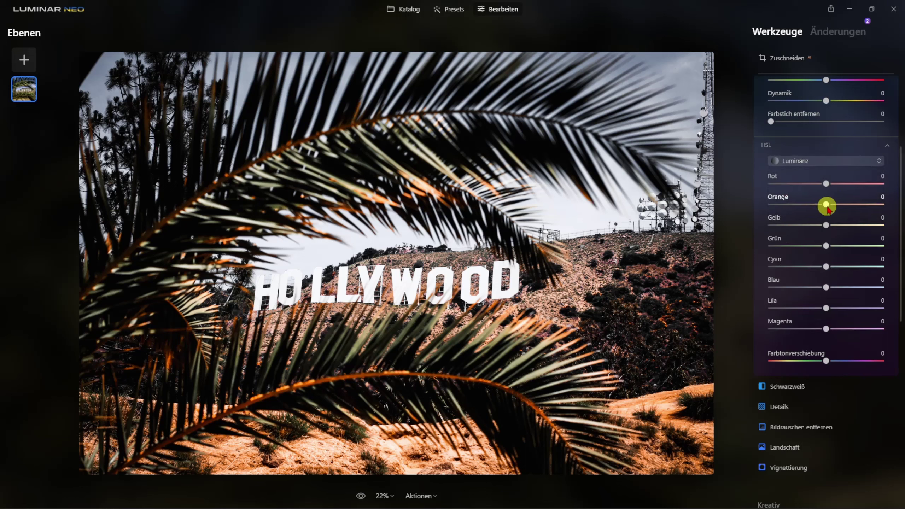
drag(828, 206, 833, 206)
click(826, 246)
drag(826, 246, 819, 246)
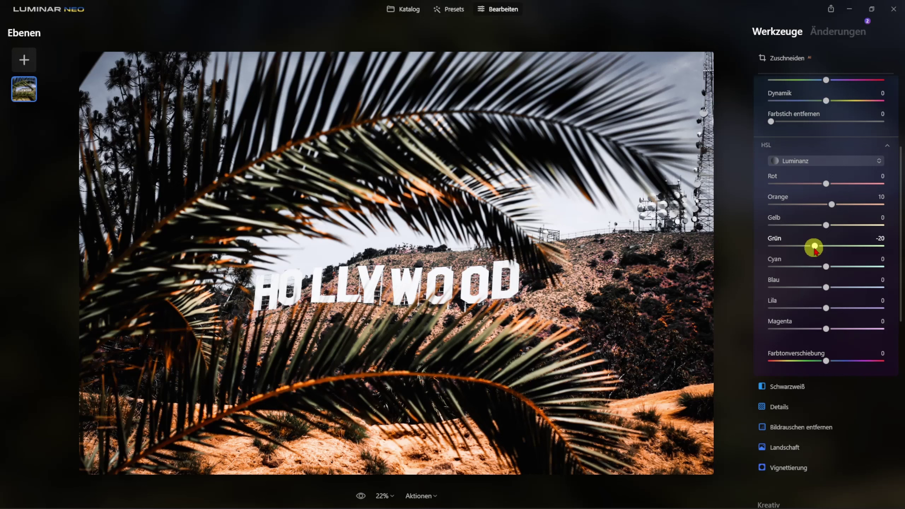
Step: Darken the HSL luminance of Cyan to -50 and of Blau to -60, and close the Farbe tool
click(827, 267)
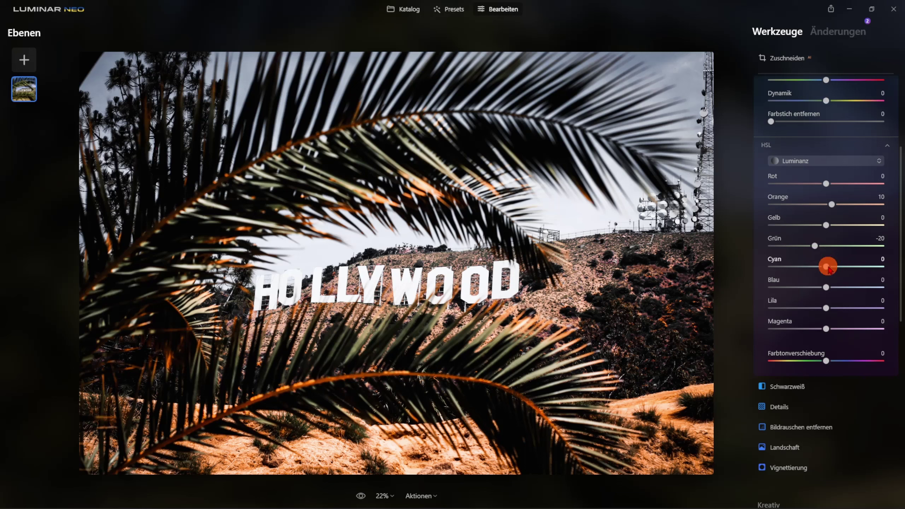
drag(827, 267, 799, 269)
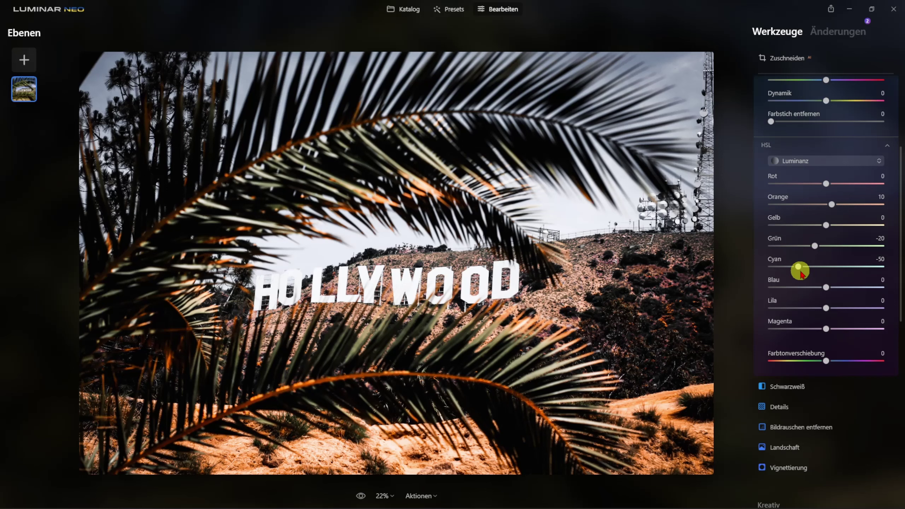
click(825, 288)
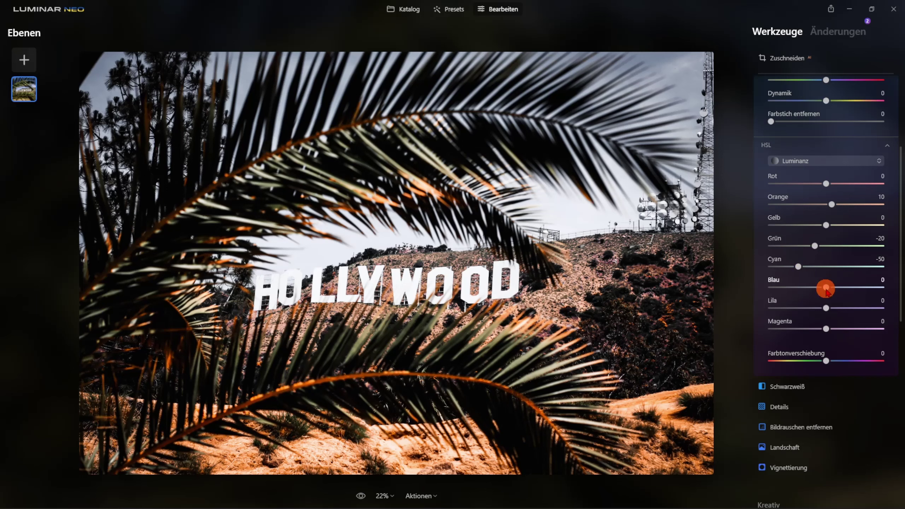
drag(826, 290, 793, 293)
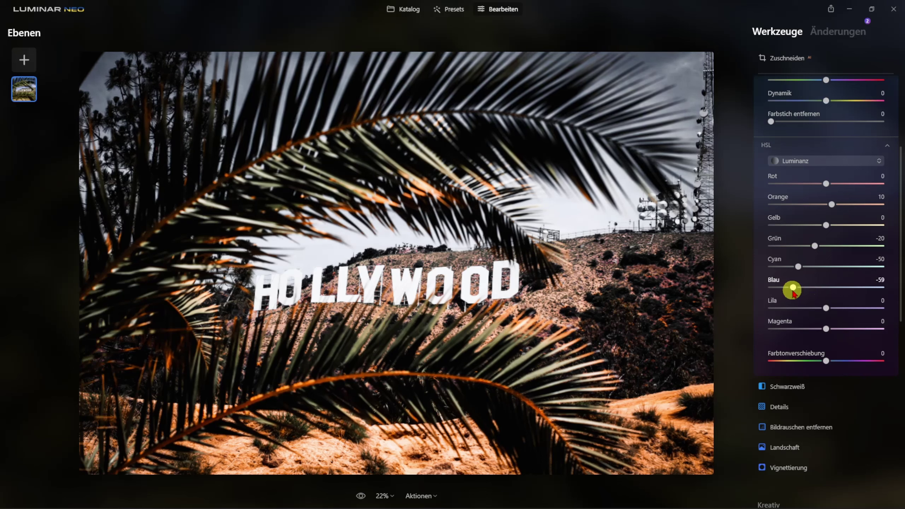
scroll(804, 265, up, 5)
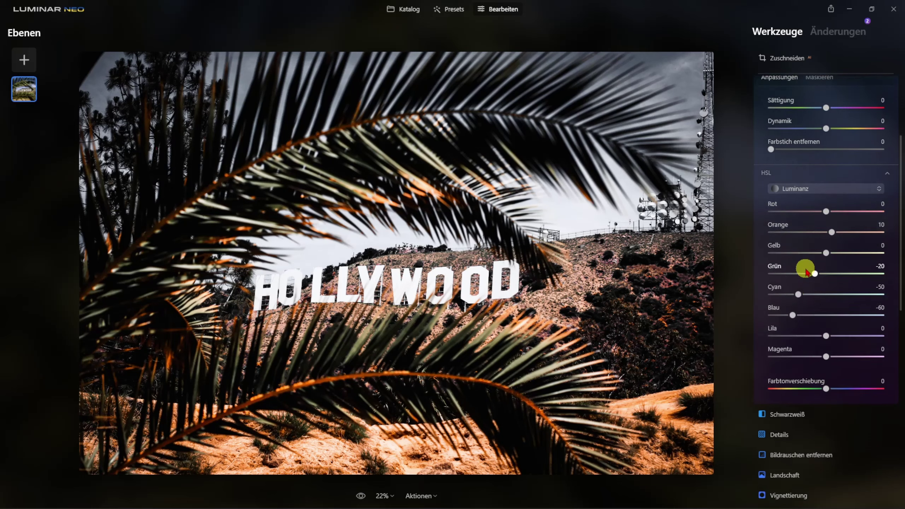
click(789, 209)
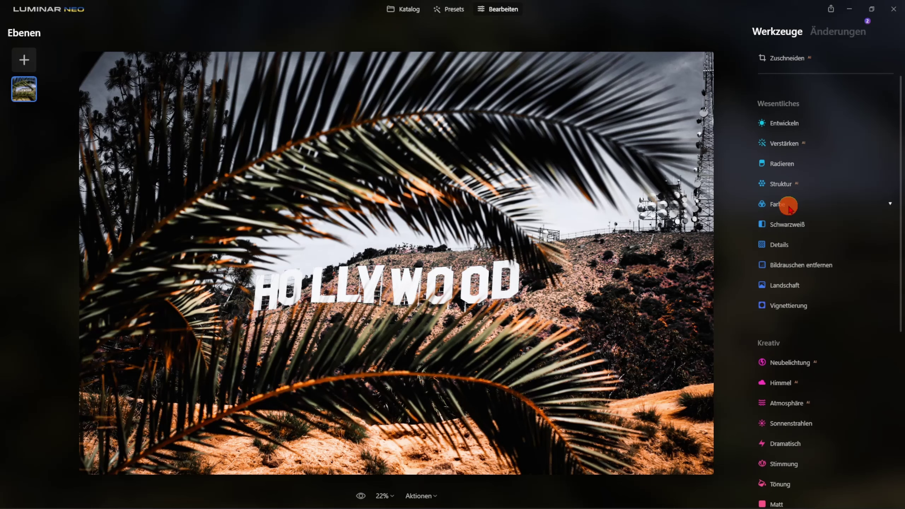
Step: Set Akzente to 20 in the Verstärken tool and close the tool
click(782, 143)
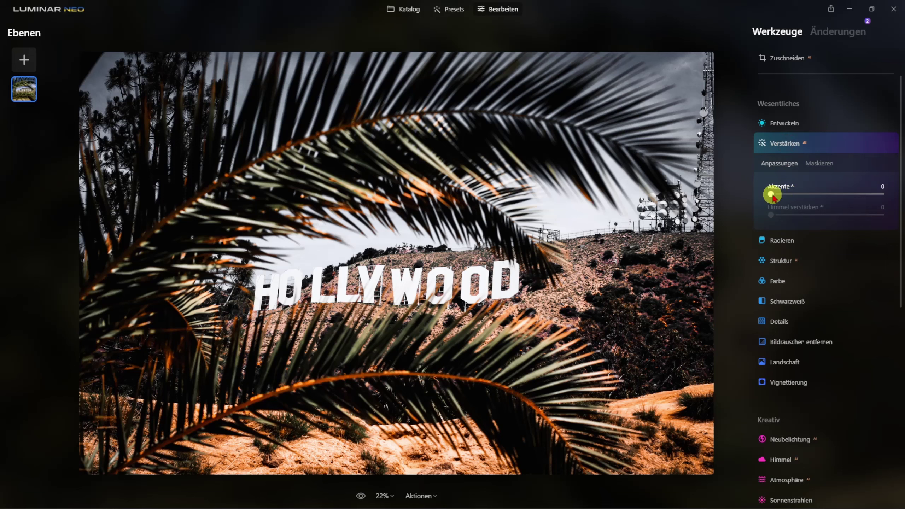
drag(773, 197, 786, 196)
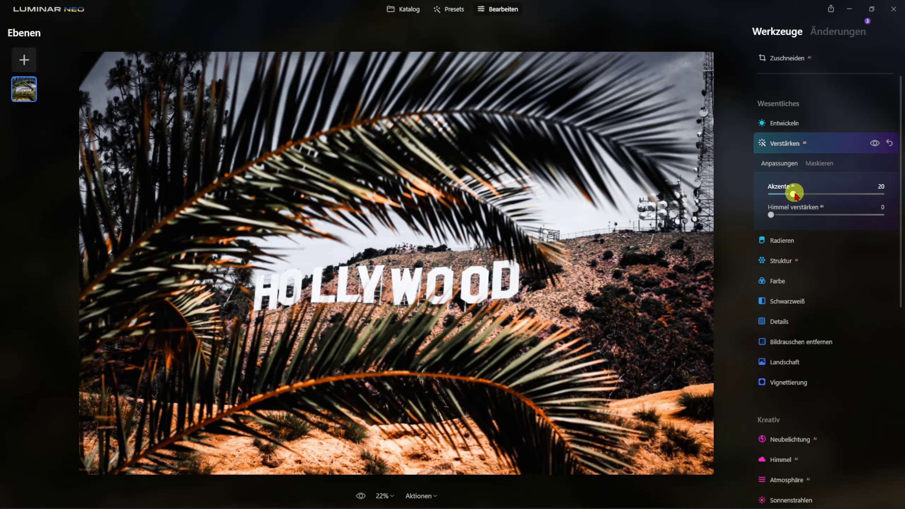
click(795, 146)
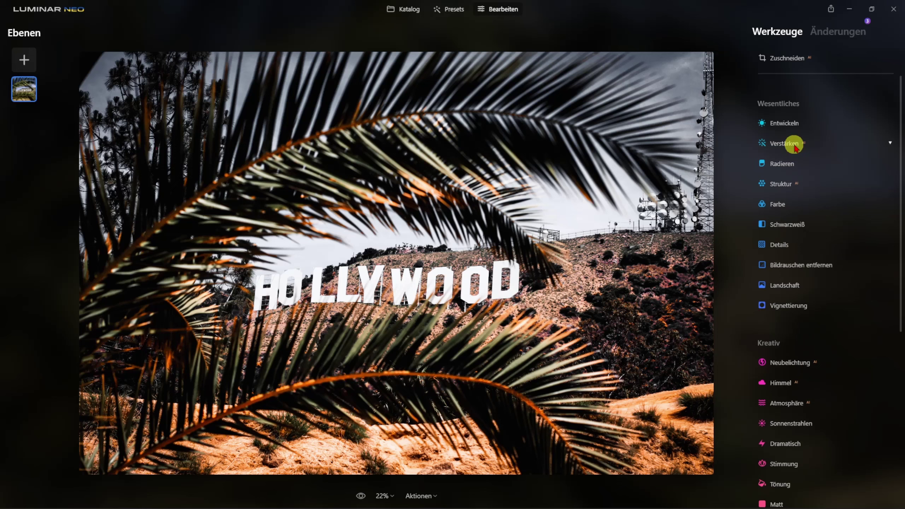
Step: Set Dunst entfernen to 20 in the Landschaft tool and close the tool
click(780, 287)
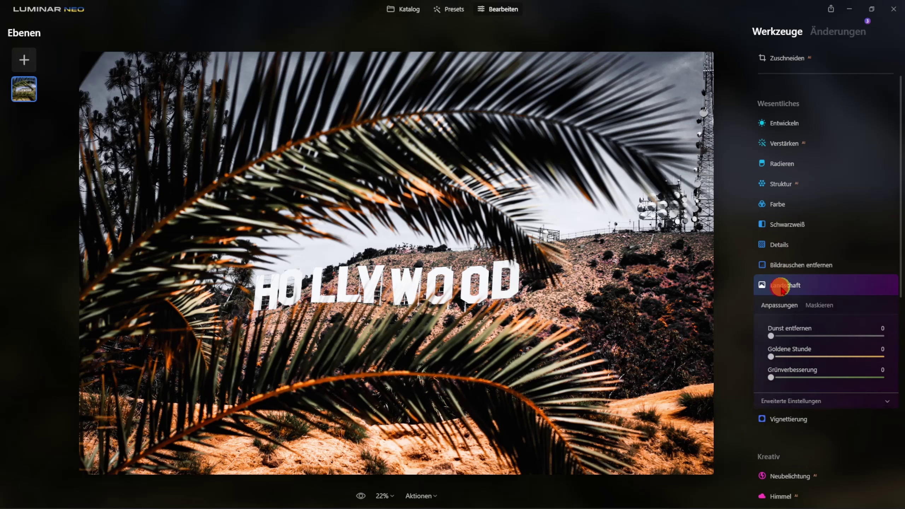
drag(771, 336, 792, 337)
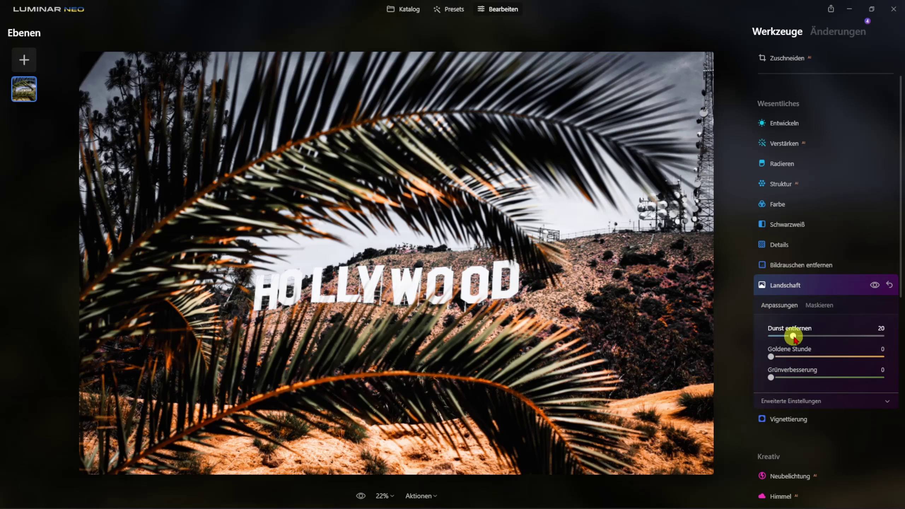
click(795, 289)
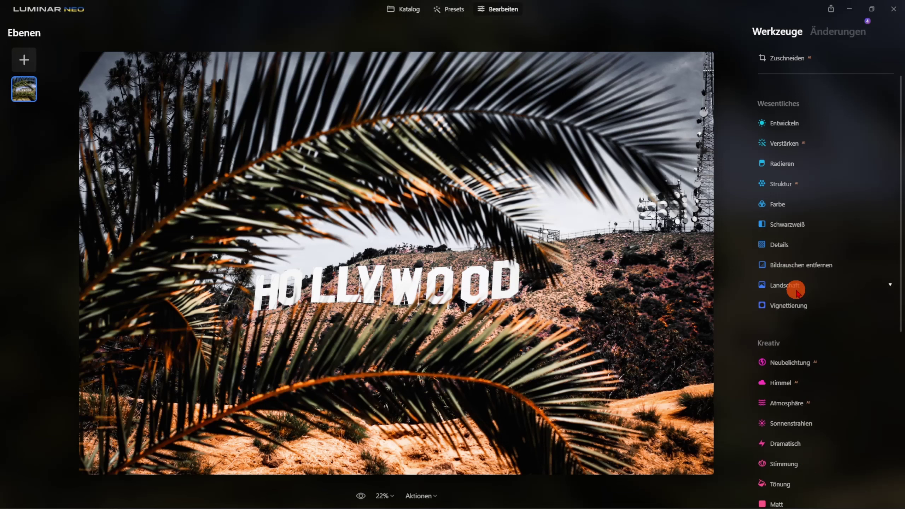
Step: In the Tönung tool, tint the shadows (Schatten) blue with Sättigung 3 and Farbton 221
scroll(795, 292, down, 5)
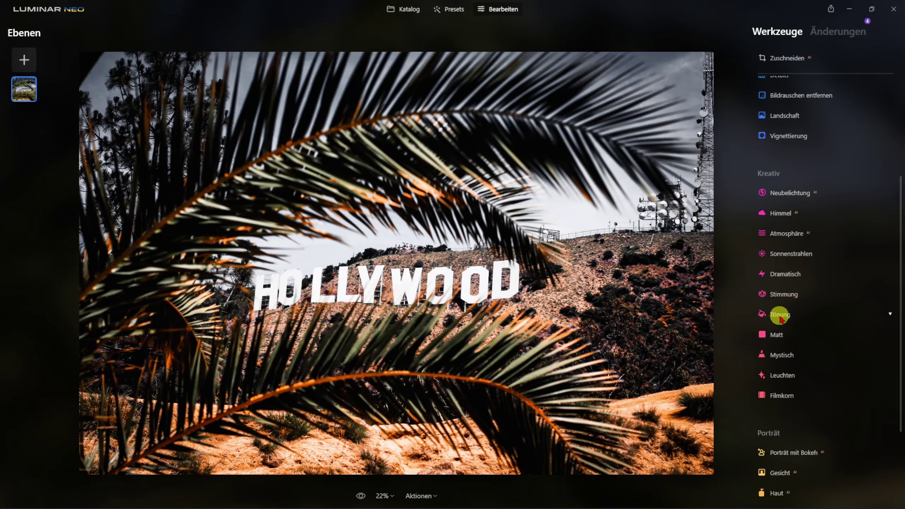
click(777, 319)
scroll(791, 287, down, 3)
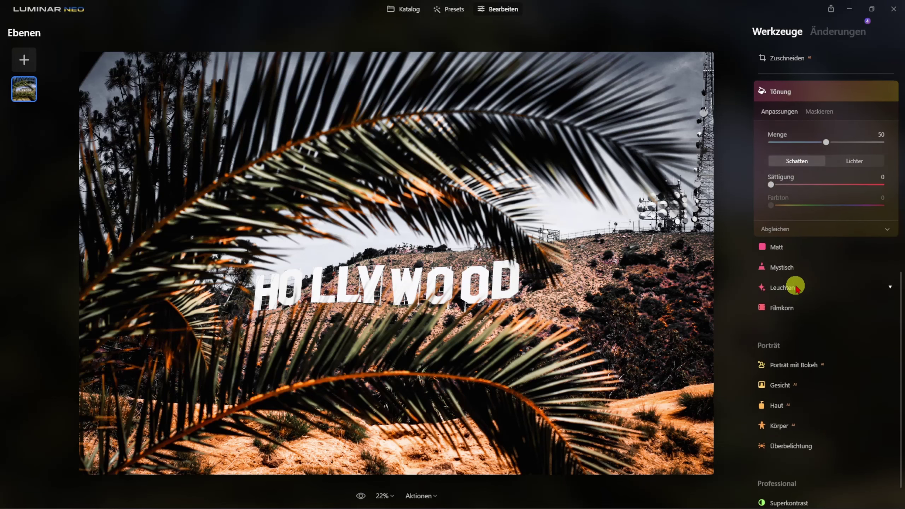
scroll(792, 287, up, 2)
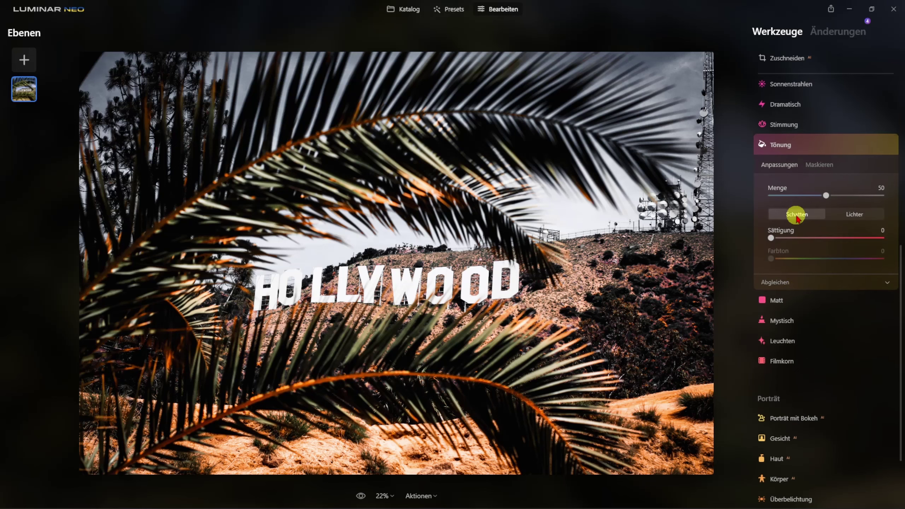
click(854, 214)
click(807, 213)
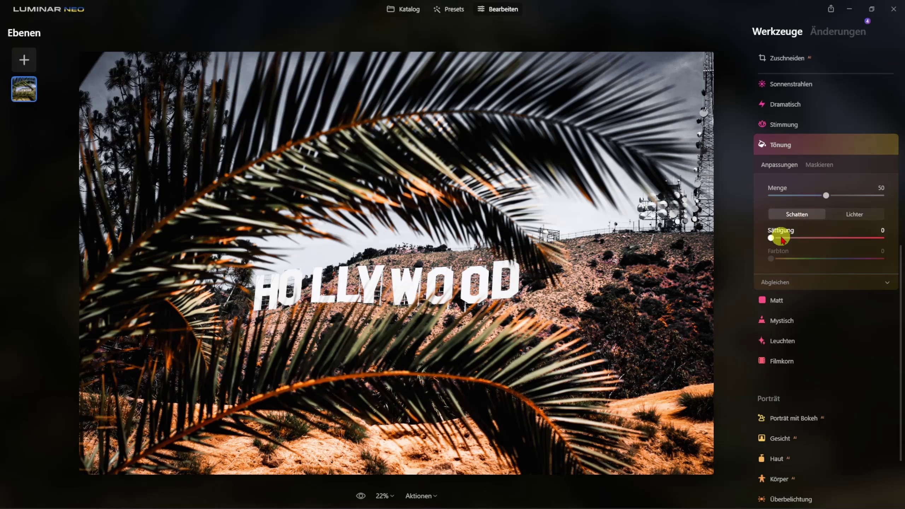
click(772, 238)
drag(772, 238, 772, 238)
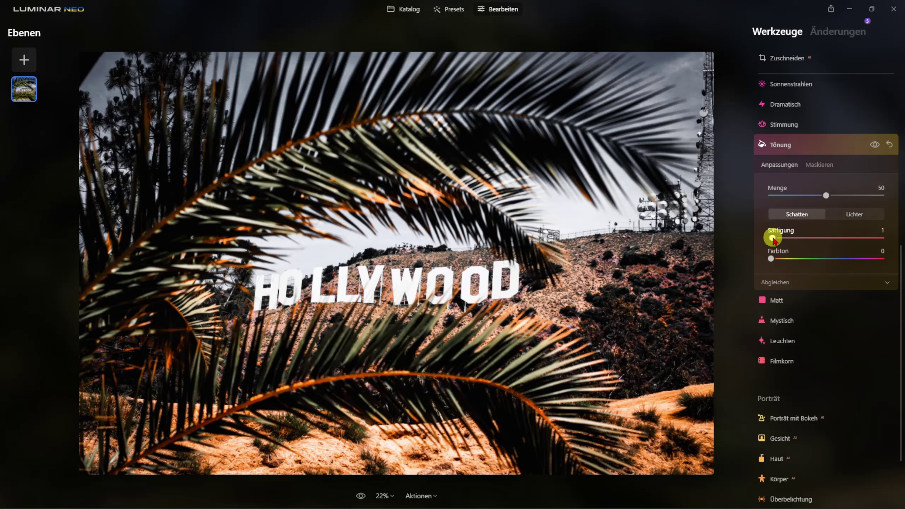
click(771, 259)
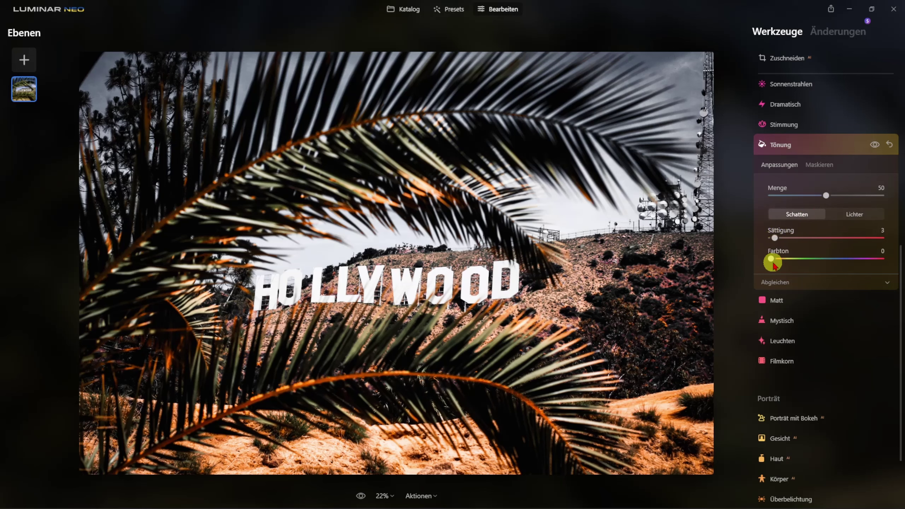
drag(772, 260, 843, 265)
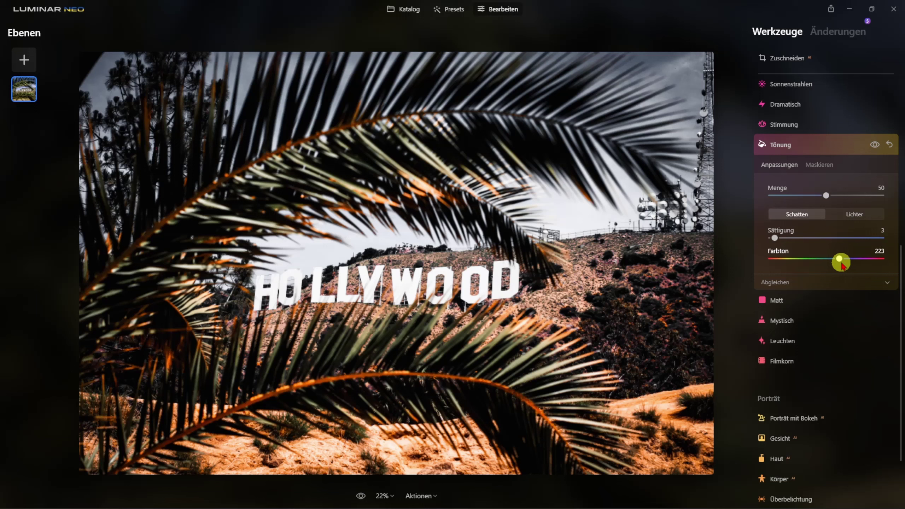
drag(842, 265, 842, 265)
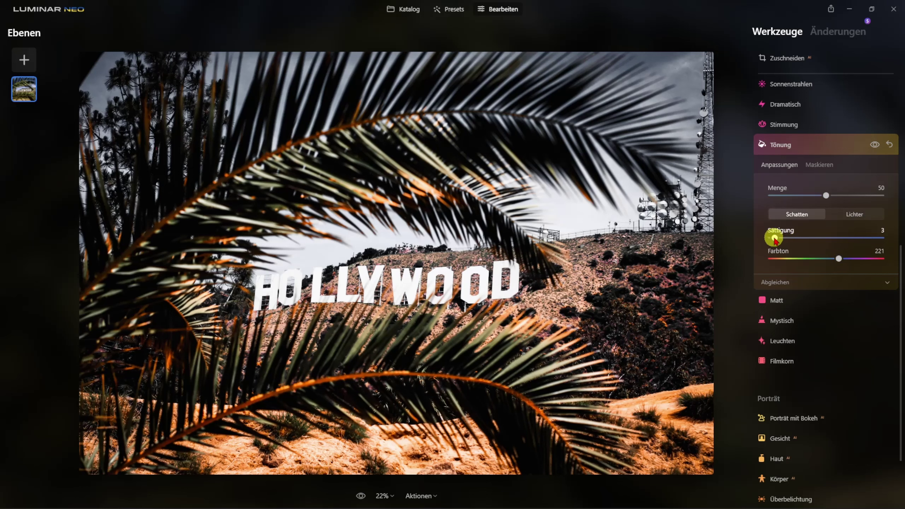
Step: Fine-tune the shadow tint (Schatten) in the Tönung tool to Sättigung 5 and Farbton 220
drag(774, 239, 778, 240)
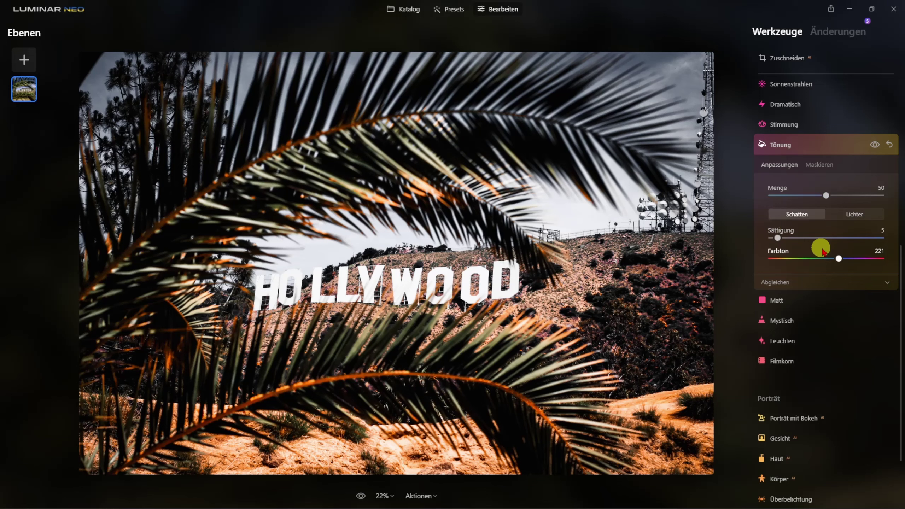
drag(838, 259, 838, 260)
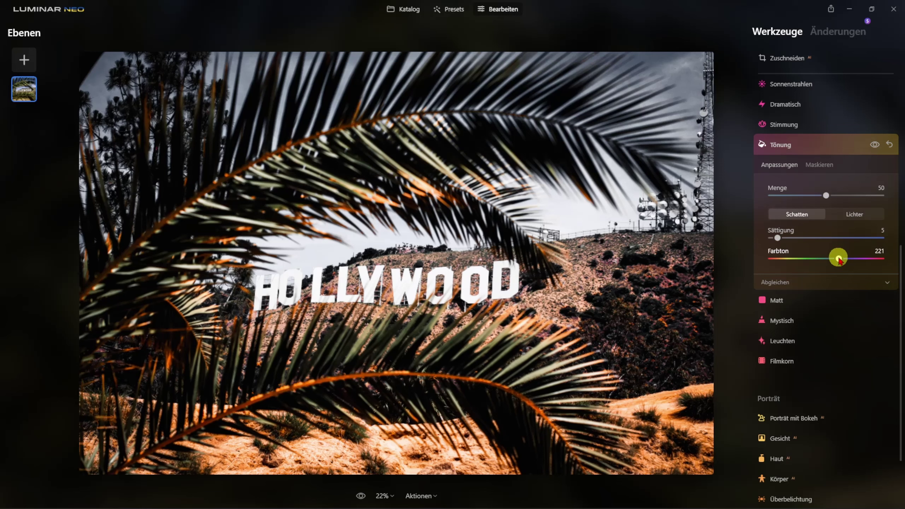
click(880, 250)
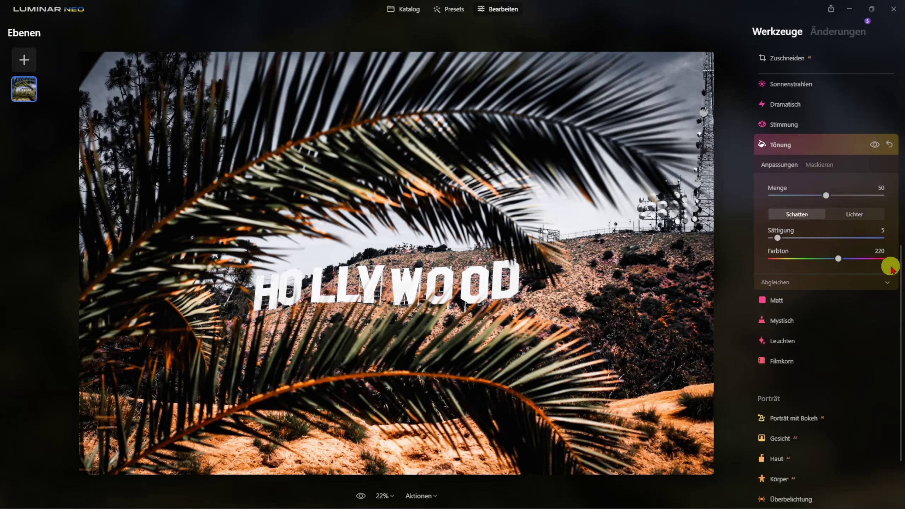
Step: Tint the highlights (Lichter) with Sättigung 5 and Farbton 190, and close the Tönung tool
click(858, 215)
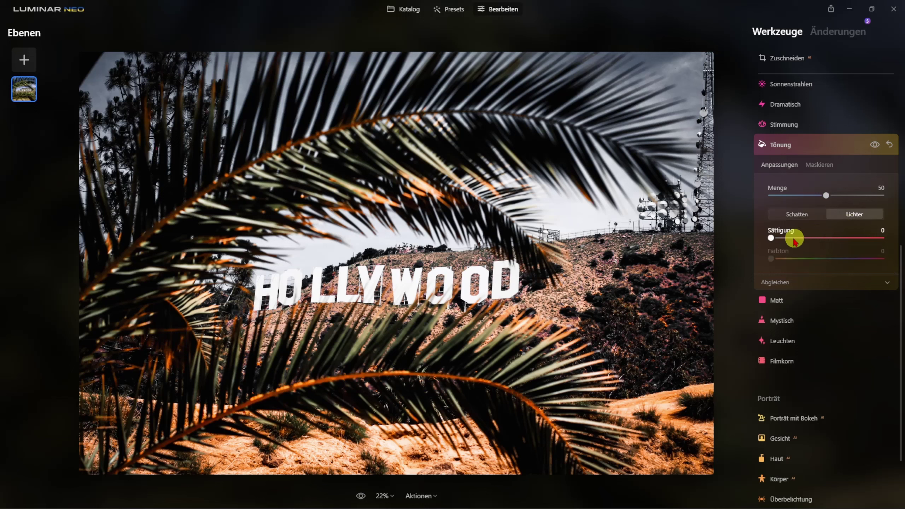
drag(772, 242, 828, 260)
click(772, 259)
click(774, 238)
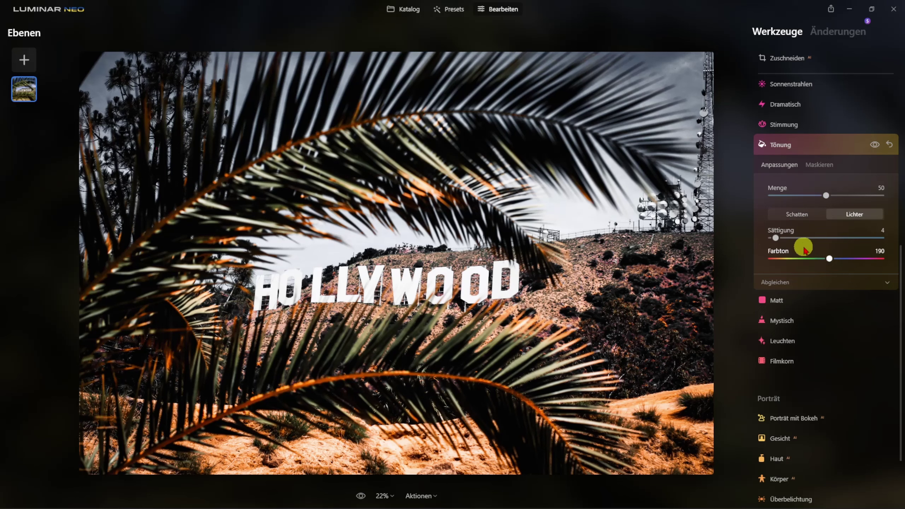
click(775, 239)
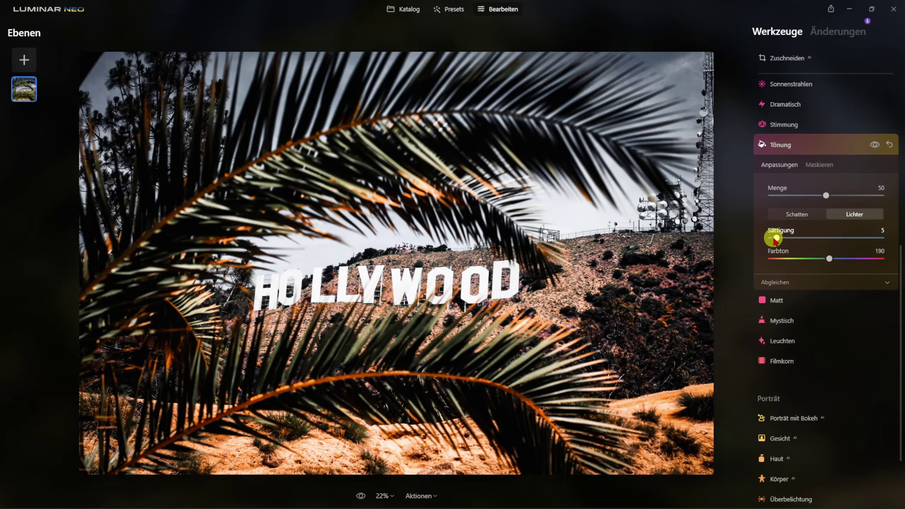
click(785, 146)
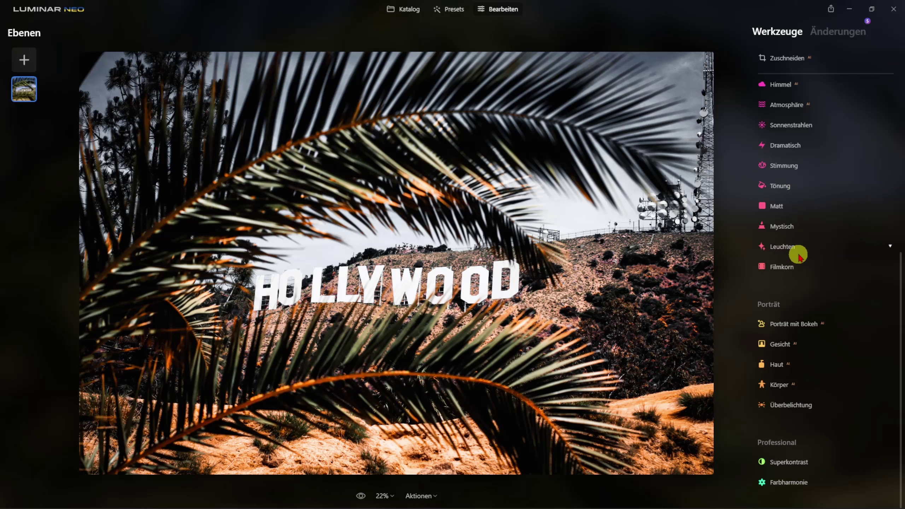
Step: Add a vignette in the Vignettierung tool with Menge -41 and Innen heller und kontrastreicher 5, and close the tool
scroll(798, 253, up, 4)
click(798, 177)
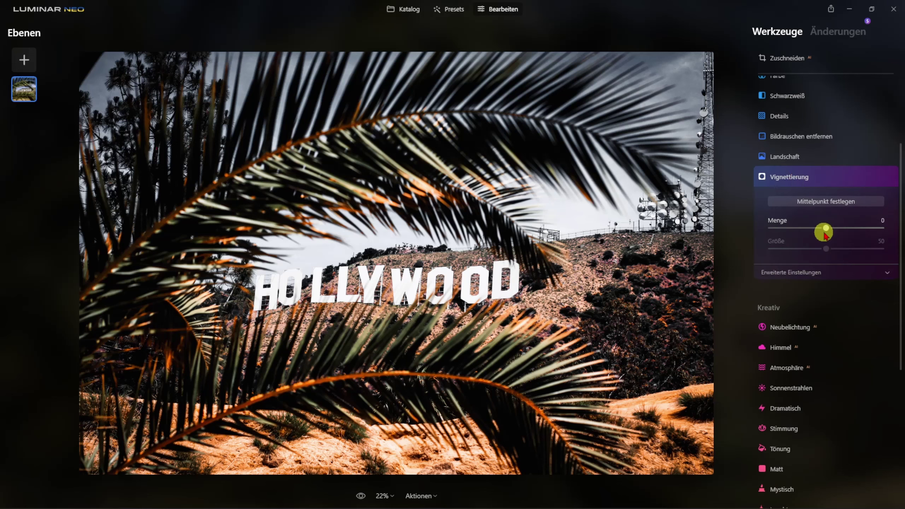
drag(824, 235, 807, 234)
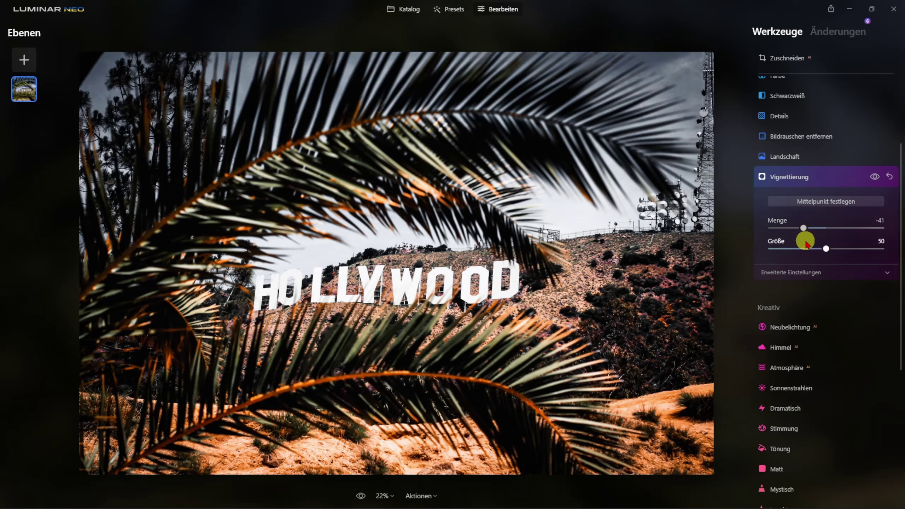
click(810, 272)
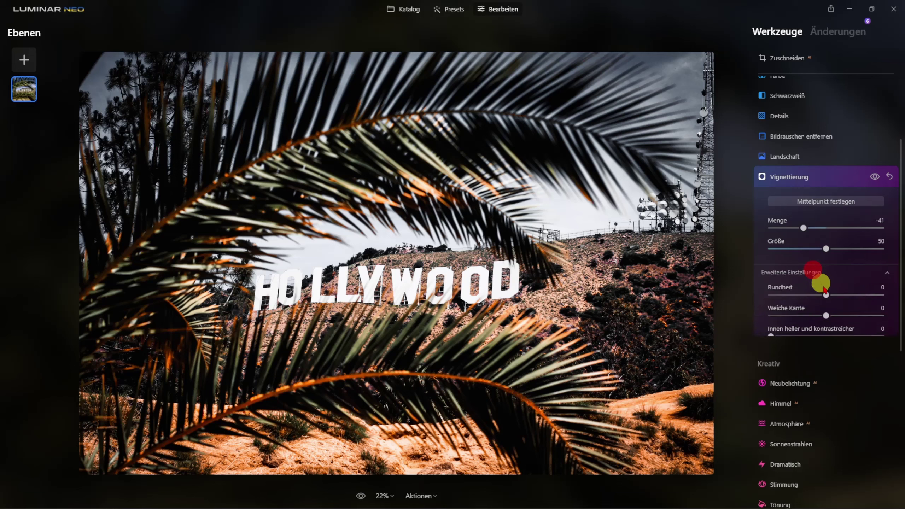
click(772, 341)
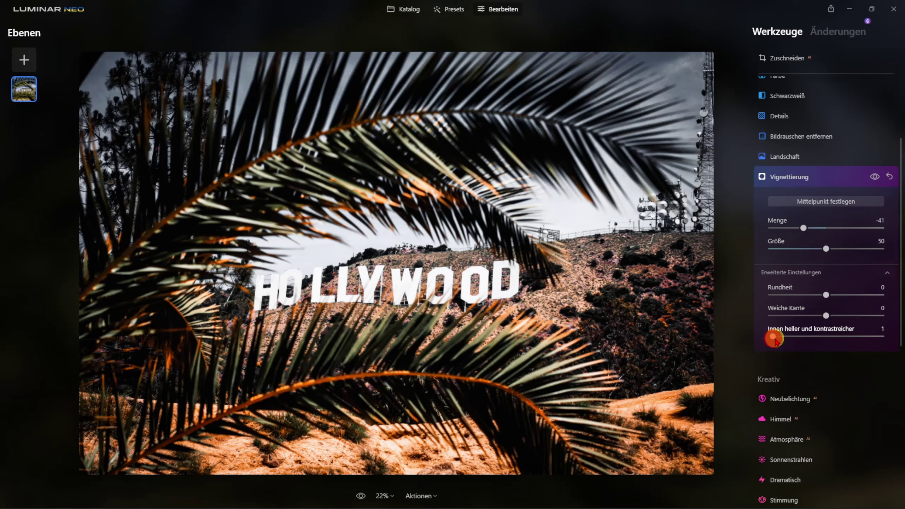
drag(775, 340, 778, 342)
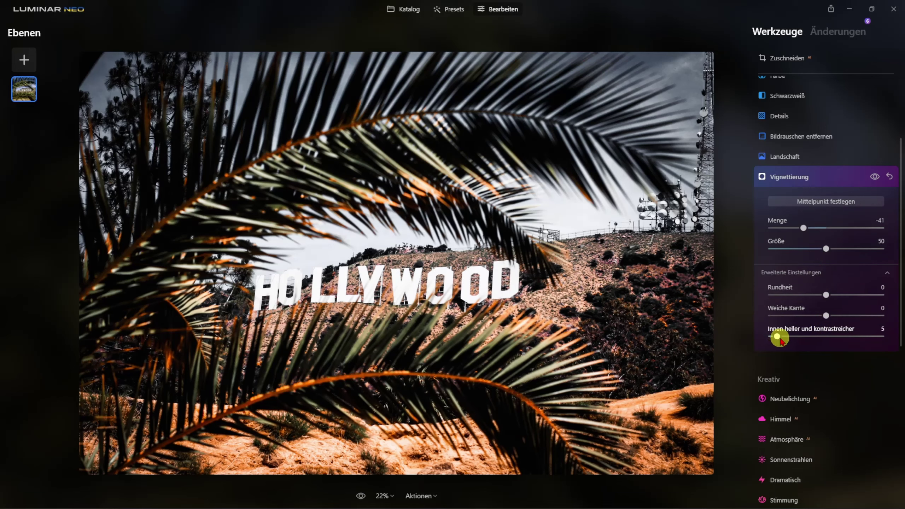
click(787, 183)
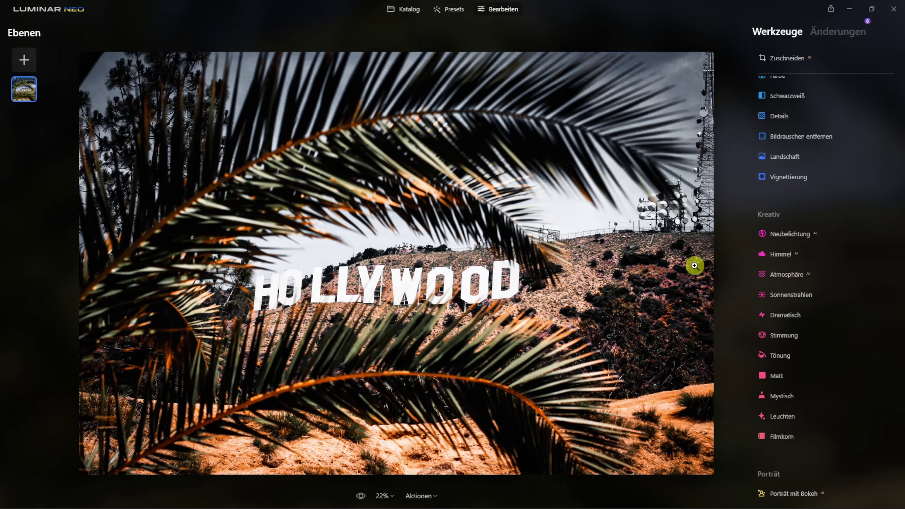
Step: Compare the edit with the original photo and save the adjustments as a preset named Dark Teal
click(361, 496)
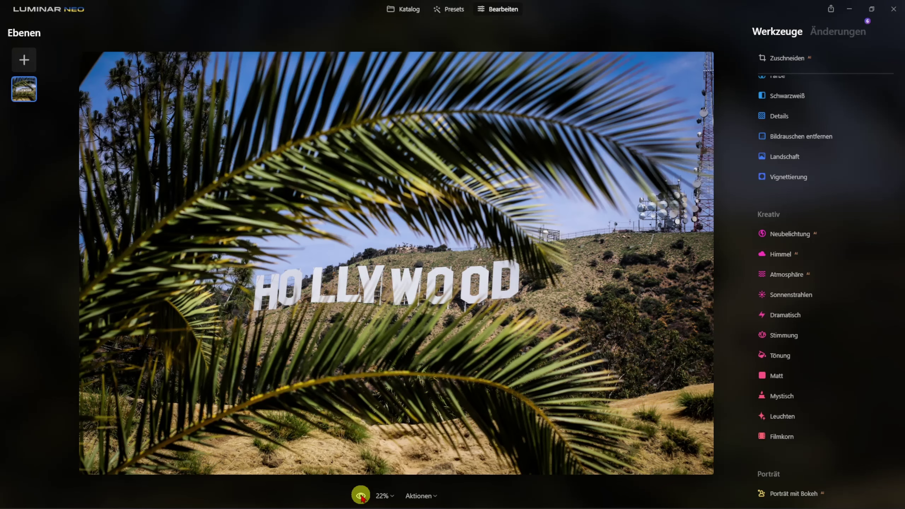
click(361, 496)
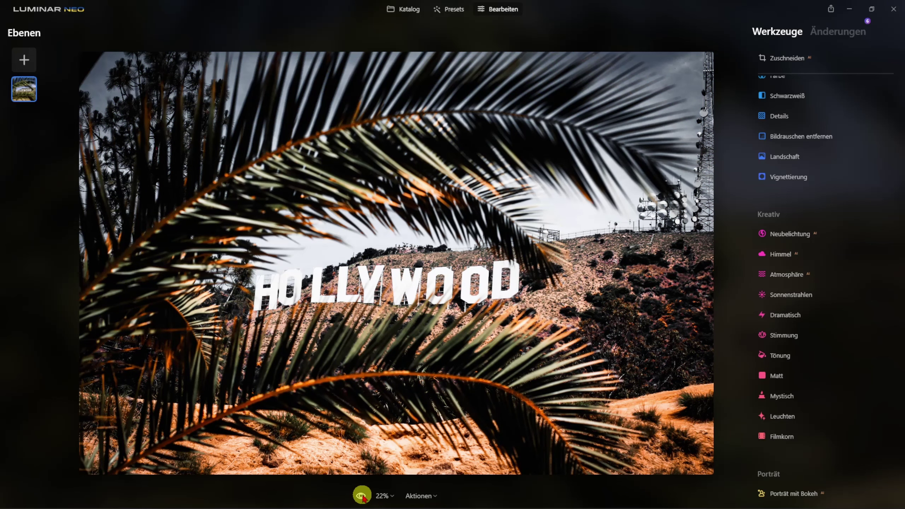
click(424, 496)
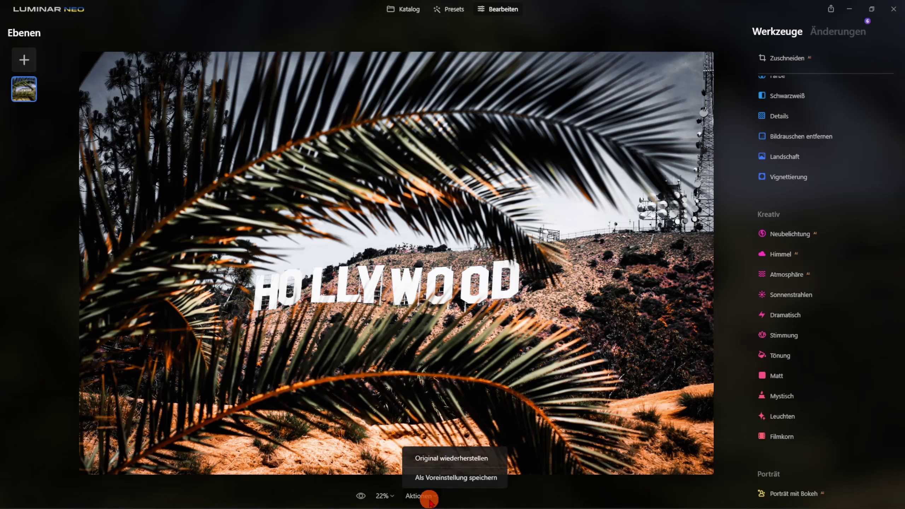
click(461, 477)
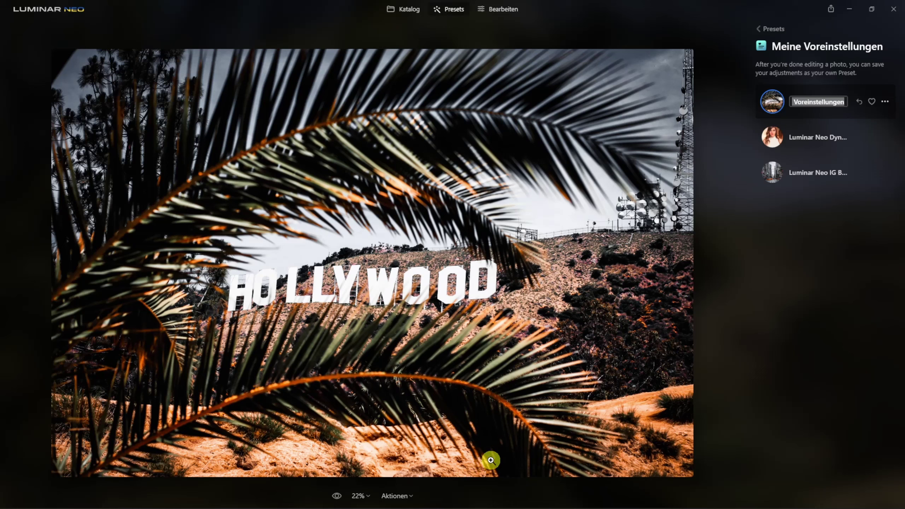
key(Return)
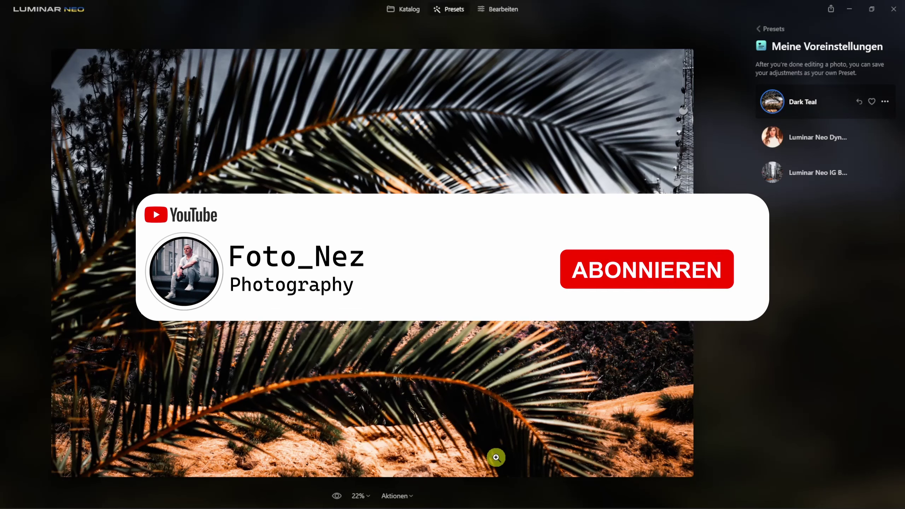
Step: Open the photo of the hand on the palm leaf from the Favoriten catalog and apply the Dark Teal preset
click(404, 13)
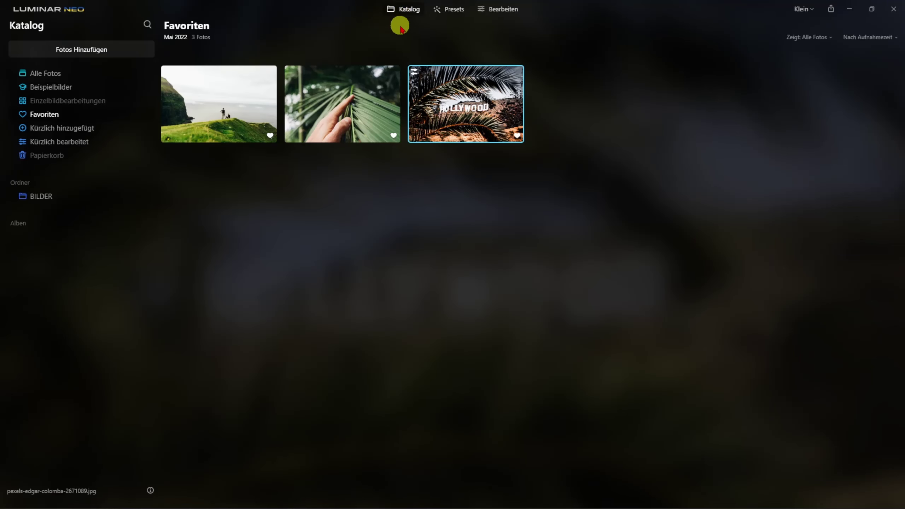
double_click(367, 103)
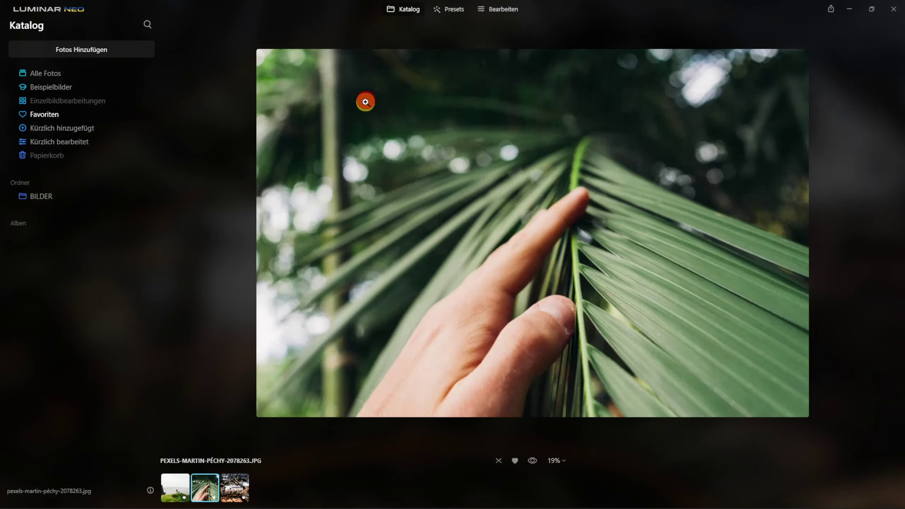
click(455, 8)
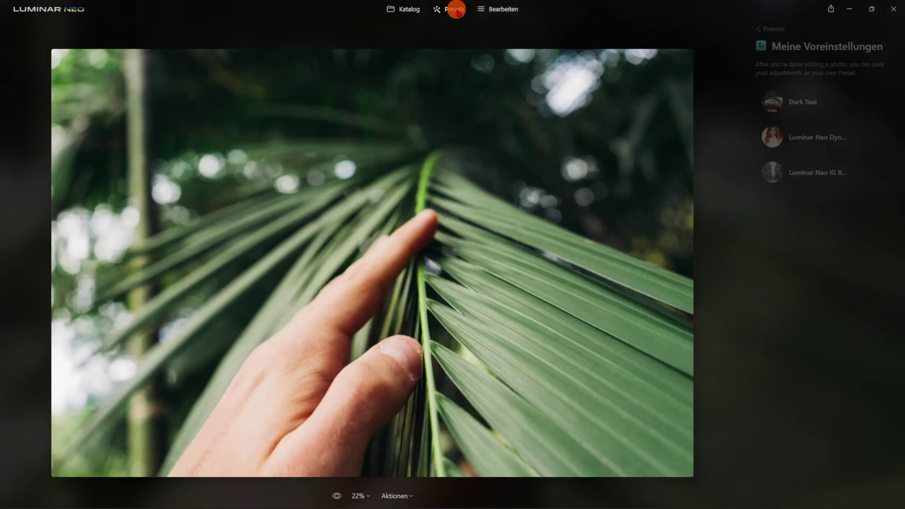
click(808, 108)
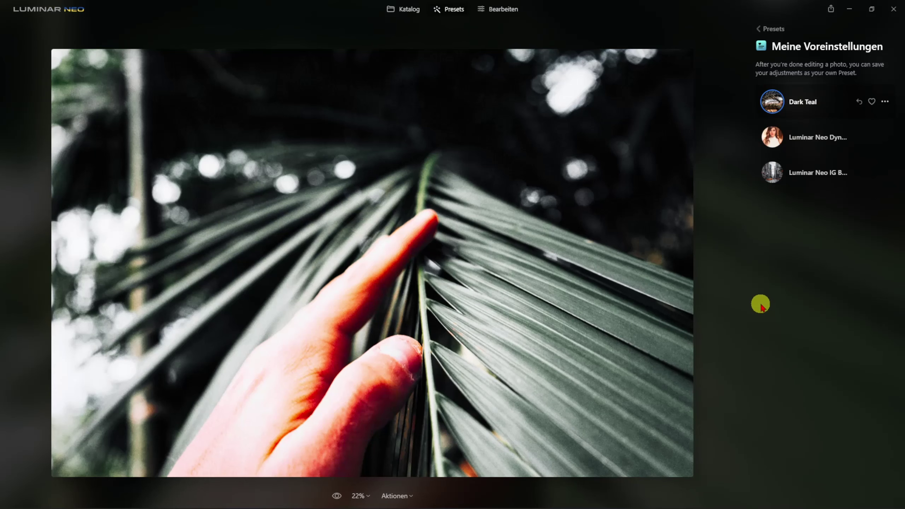
Step: Open the coastal cliff photo from the catalog, apply the Dark Teal preset, and compare it with the original
click(407, 13)
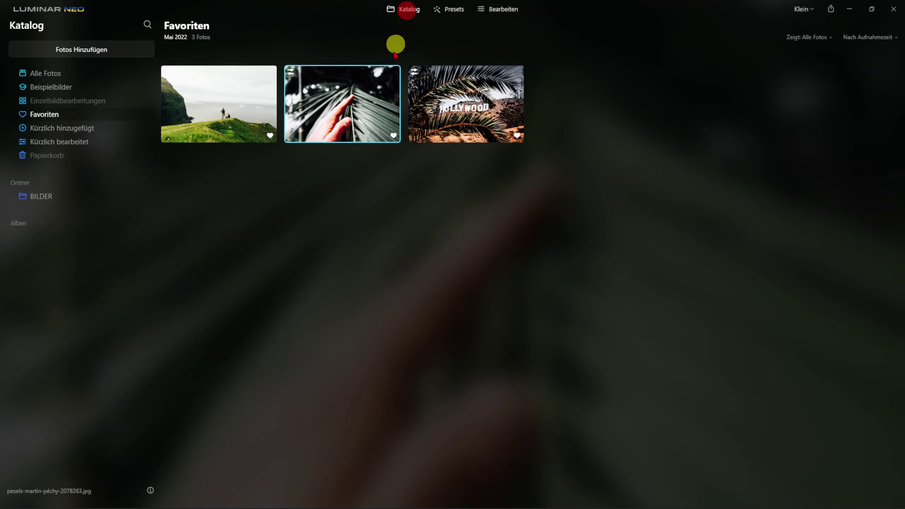
click(210, 121)
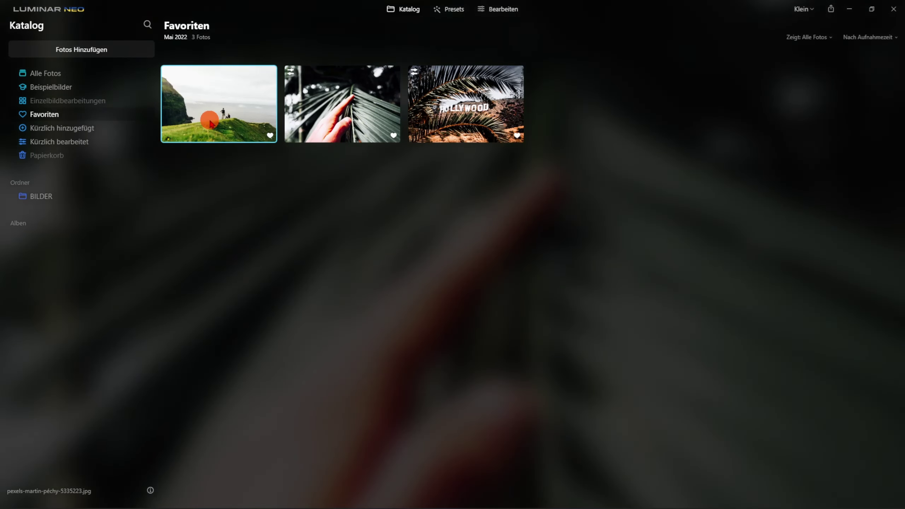
double_click(210, 122)
click(453, 9)
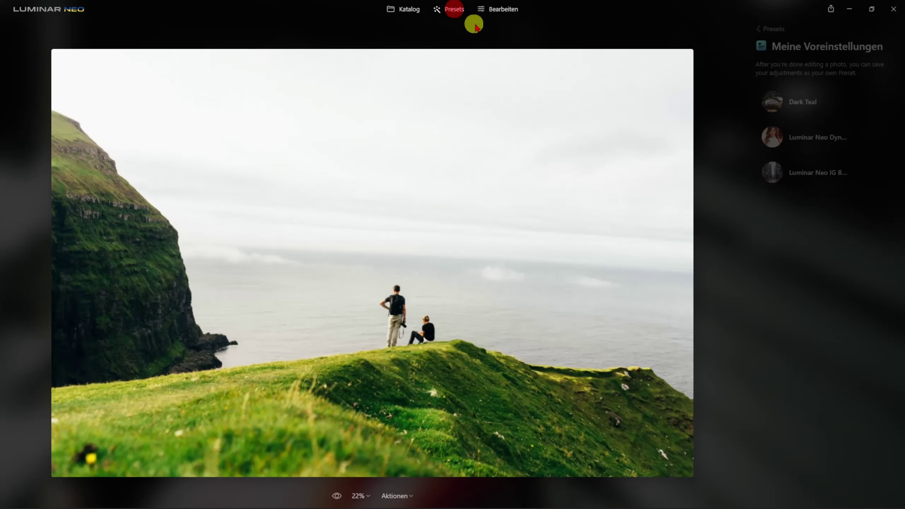
click(811, 103)
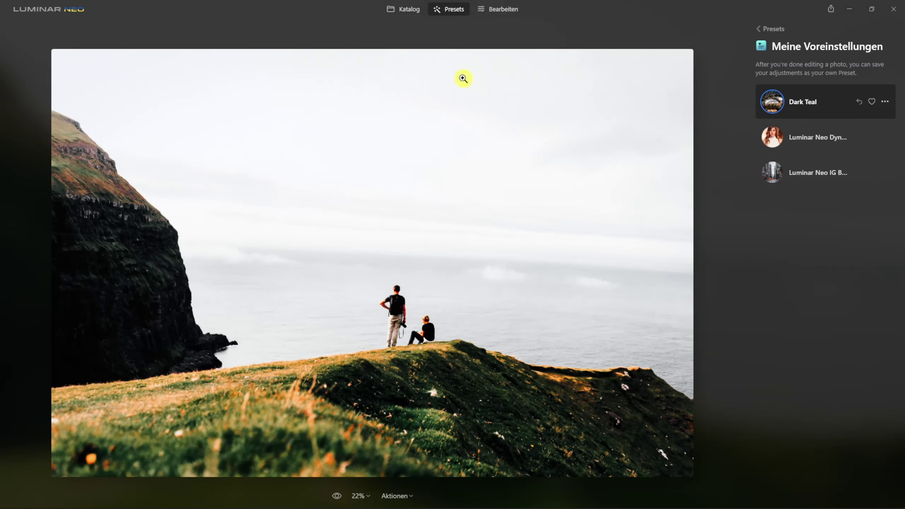
click(337, 497)
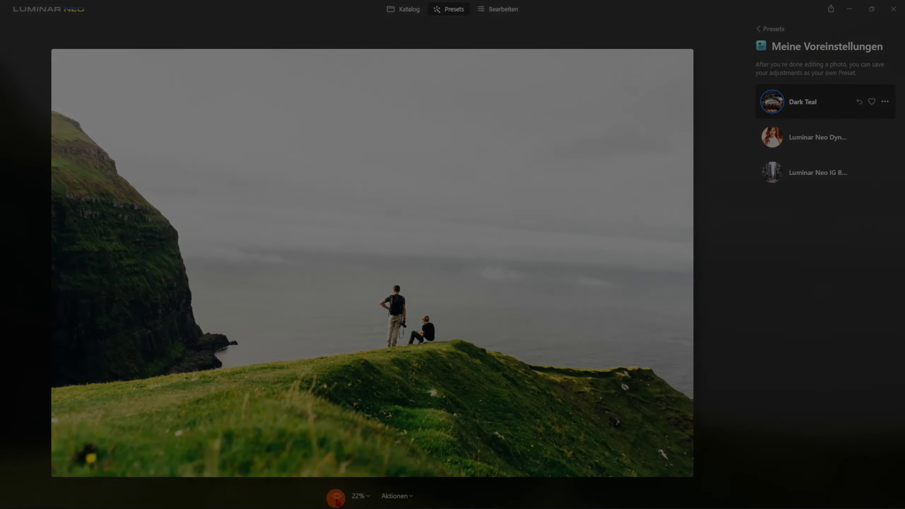